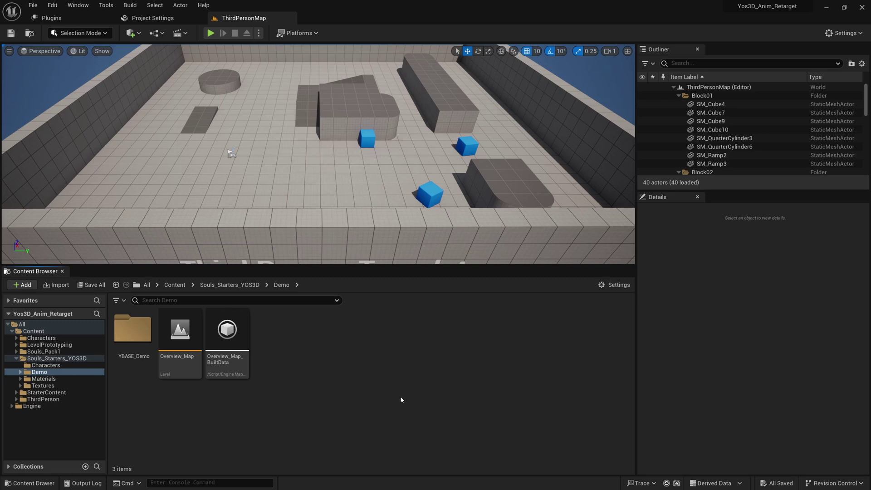
# Open the Overview_Map level from the Demo folder and view its three characters
pyautogui.doubleClick(180, 329)
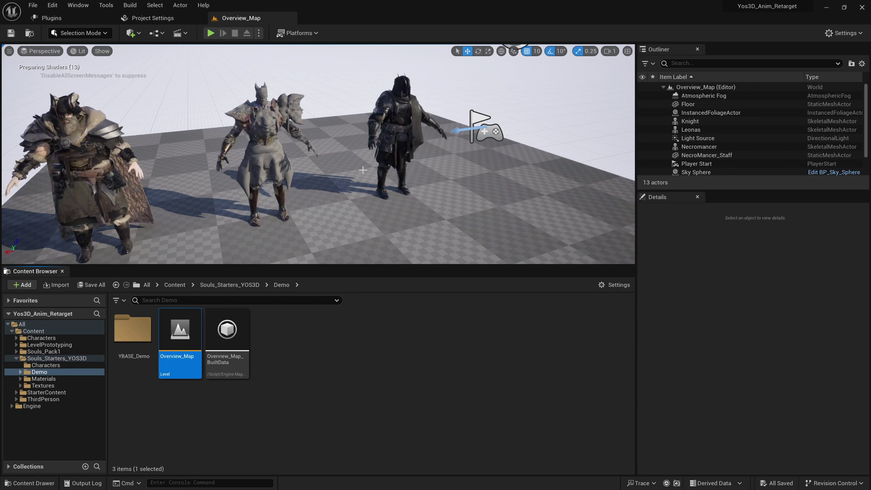
pyautogui.moveTo(318, 154); pyautogui.dragTo(385, 113, button='right')
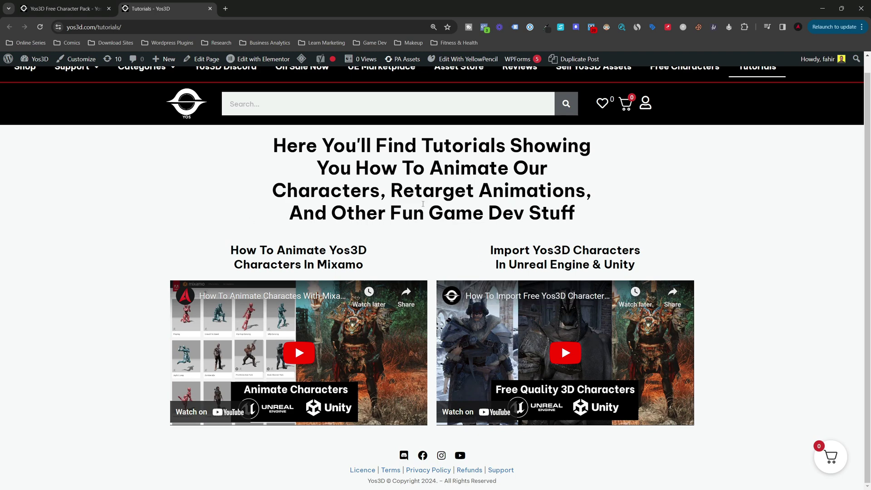
# Switch to the Yos3D tutorials page in Chrome and find the Import Yos3D Characters In Unreal Engine & Unity tutorial
pyautogui.moveTo(491, 247); pyautogui.dragTo(641, 267)
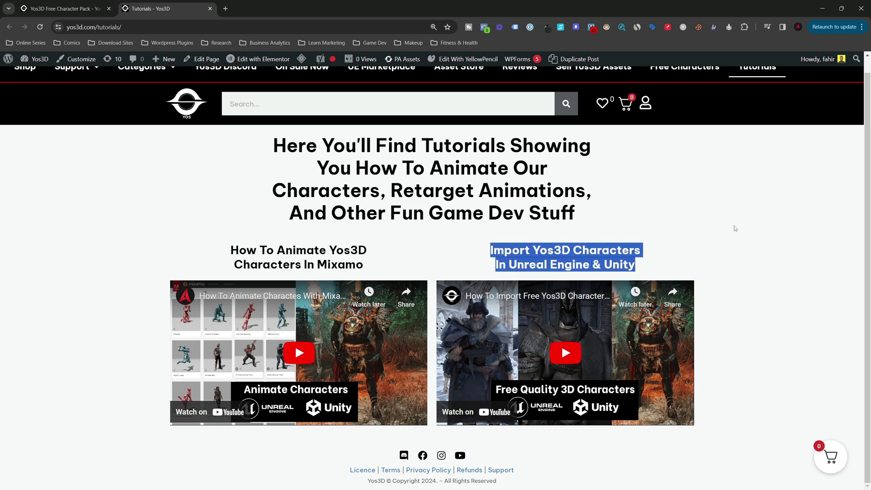
pyautogui.click(754, 214)
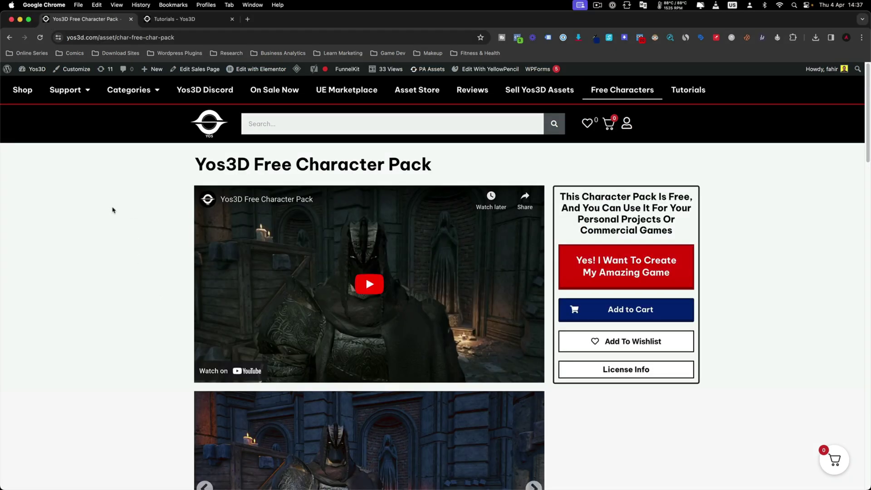
# Examine the Yos3D Free Character Pack page, including its image gallery, supported software and technical information
pyautogui.scroll(-5, 181, 197)
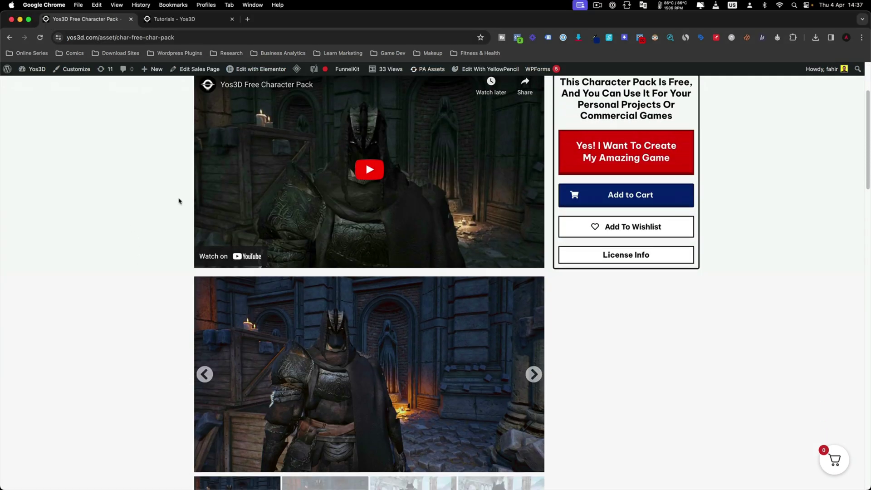
pyautogui.click(532, 257)
pyautogui.click(530, 260)
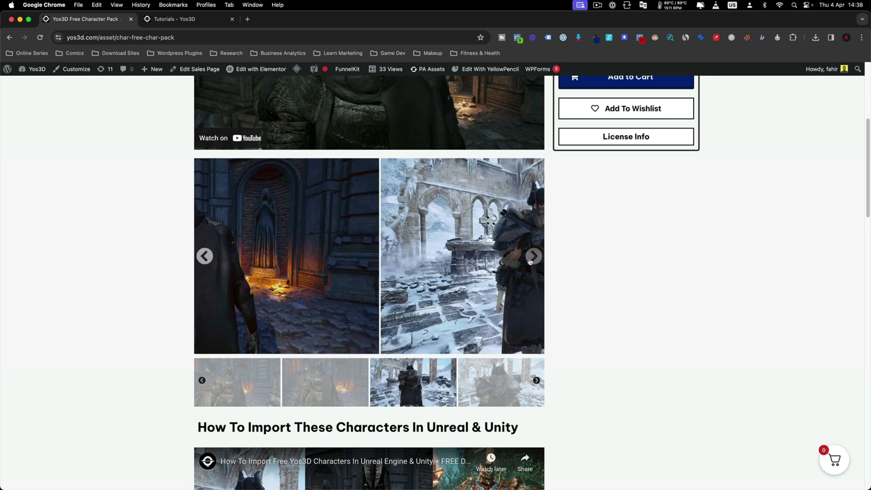
pyautogui.click(531, 259)
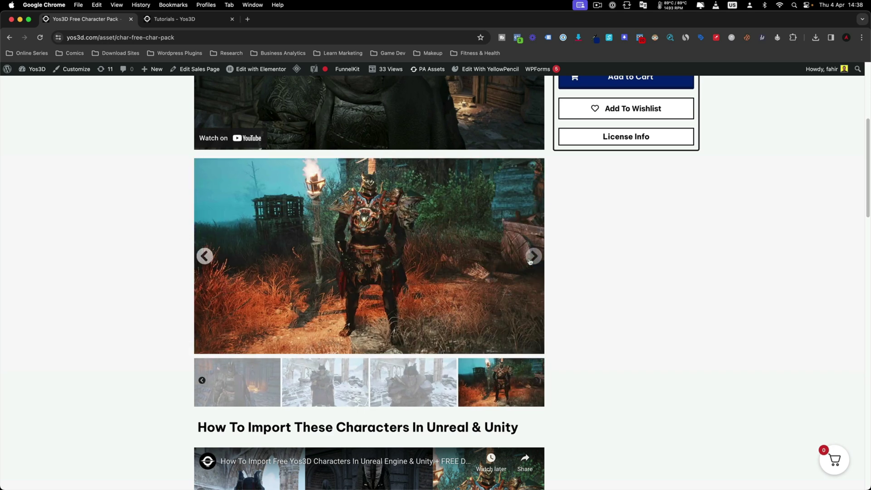
pyautogui.click(532, 256)
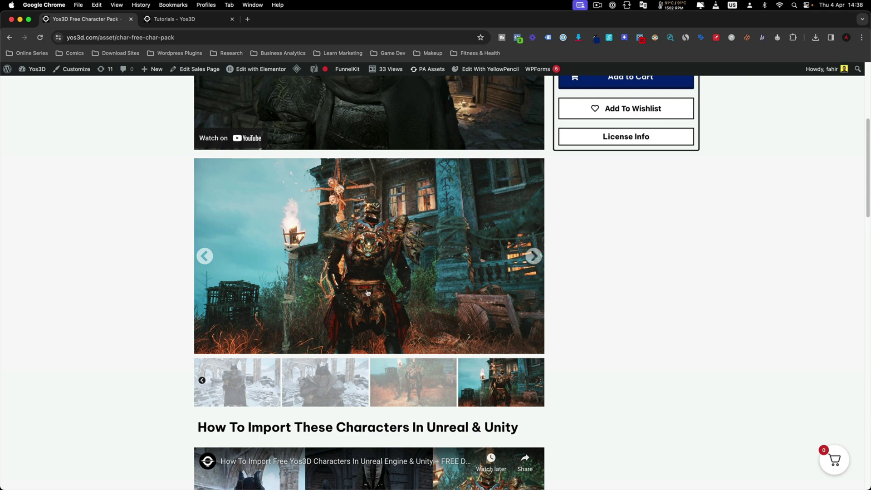
pyautogui.scroll(-10, 141, 246)
pyautogui.scroll(-5, 143, 246)
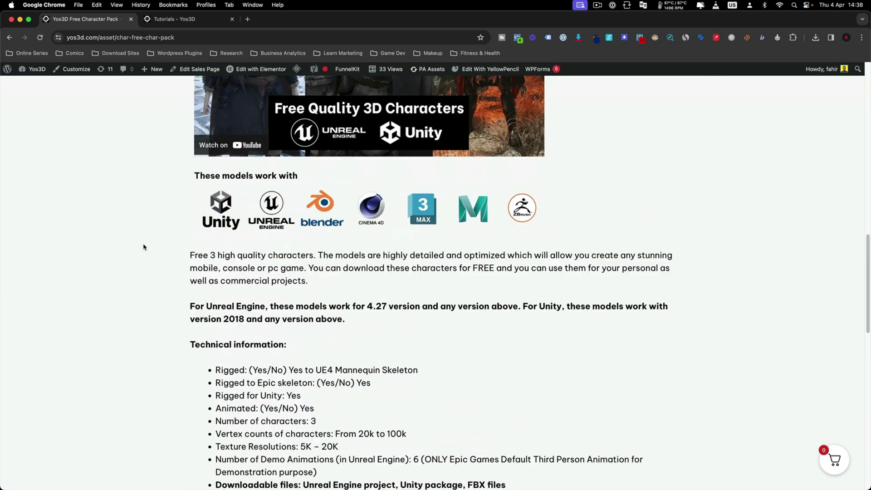
pyautogui.scroll(15, 143, 247)
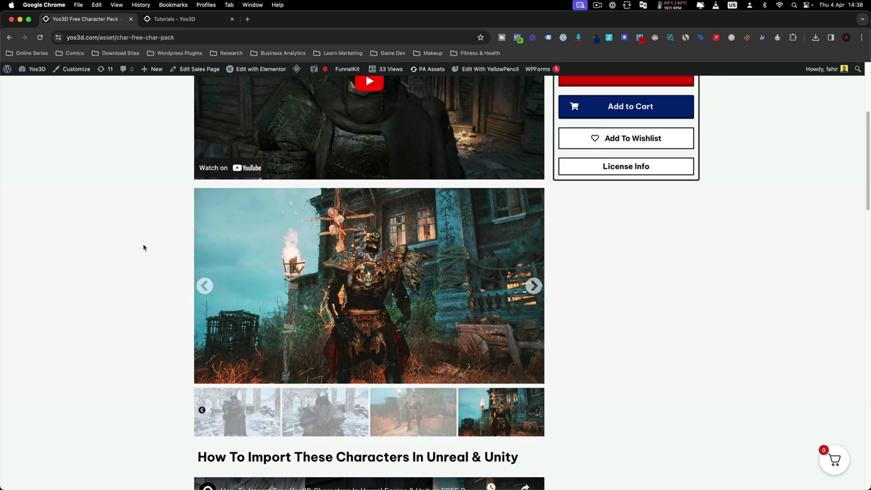
pyautogui.scroll(6, 146, 237)
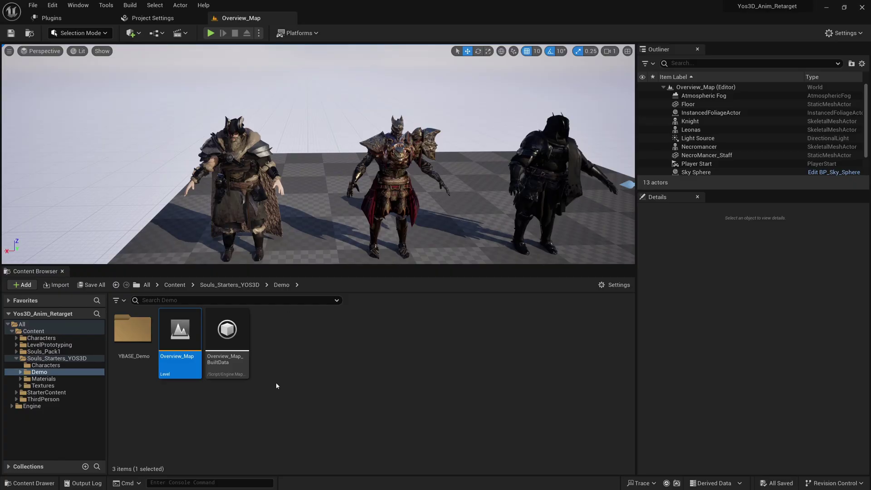
# Switch to the Epic Games Launcher and add the Bossy Enemy Animation Pack to the Yos3D_Anim_Retarget project
pyautogui.click(217, 444)
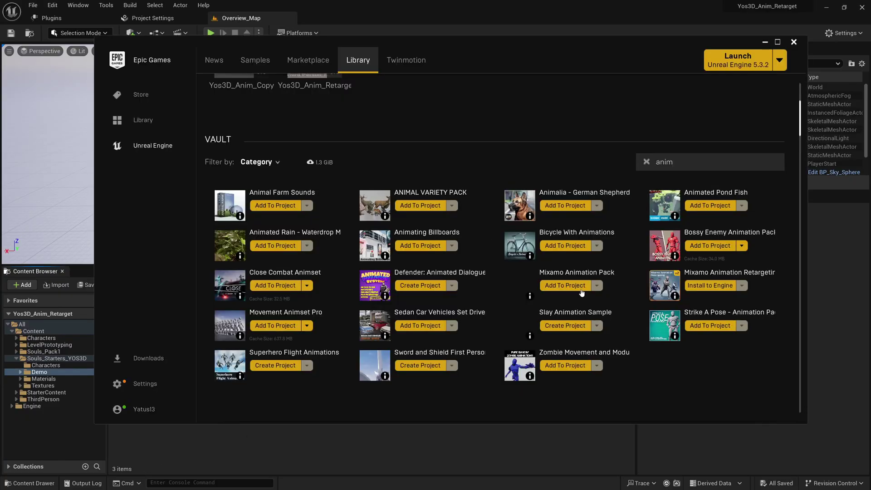
pyautogui.click(709, 245)
pyautogui.scroll(-5, 460, 222)
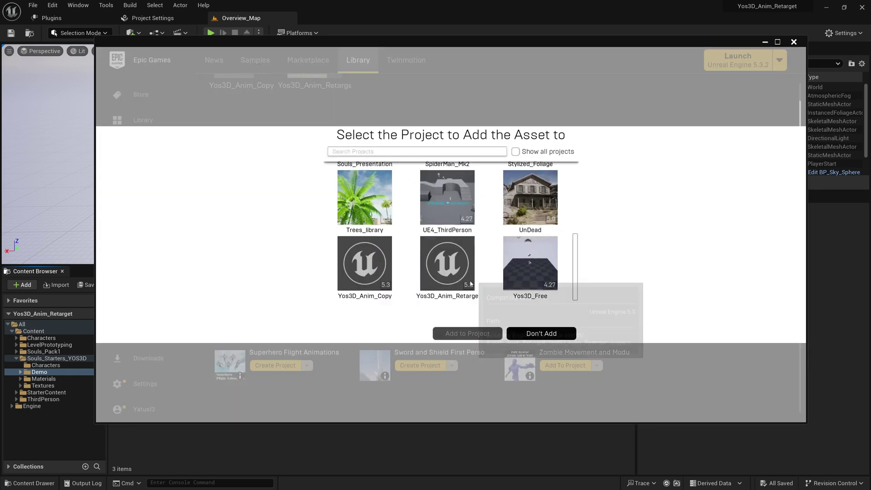
pyautogui.click(444, 296)
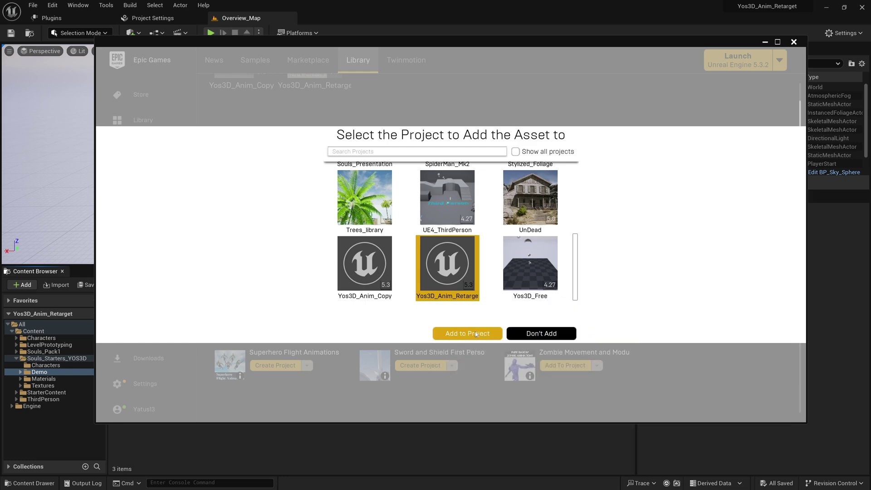
pyautogui.click(463, 334)
pyautogui.click(259, 443)
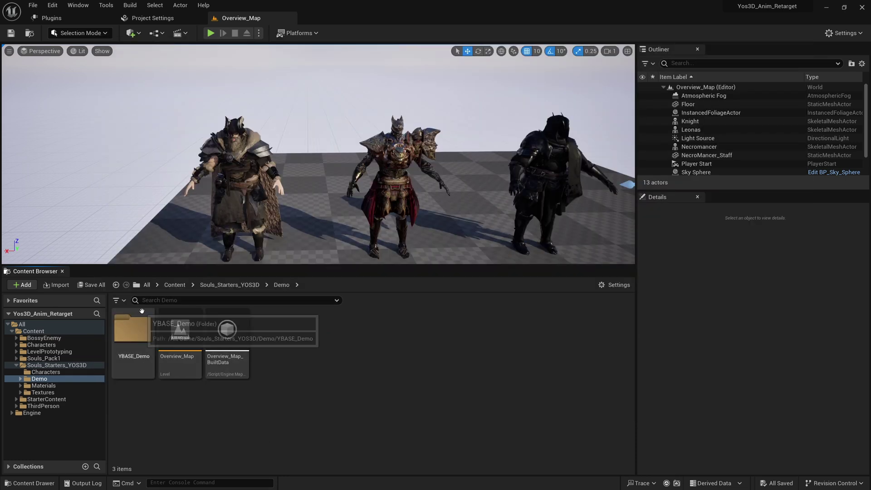
# Open the SK_Mannequin_UE4_WithWeapon skeletal mesh from BossyEnemy/SkeletalMesh and dock its editor beside the level
pyautogui.click(176, 285)
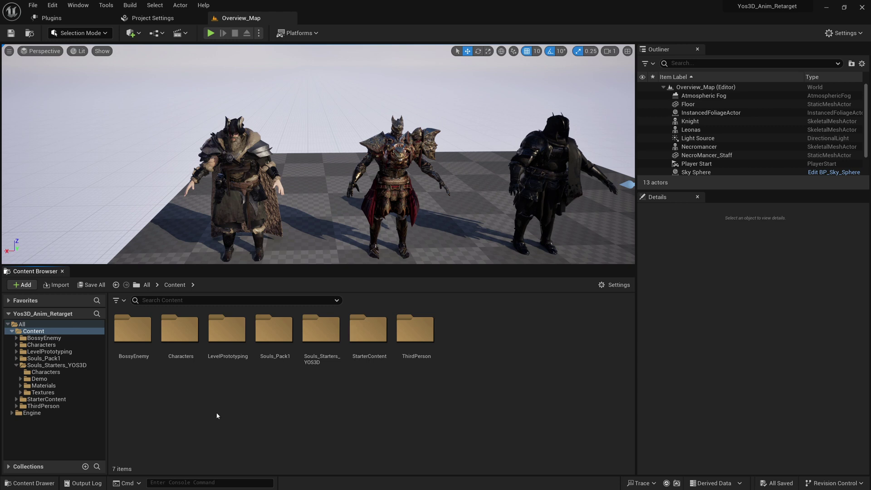
pyautogui.doubleClick(134, 331)
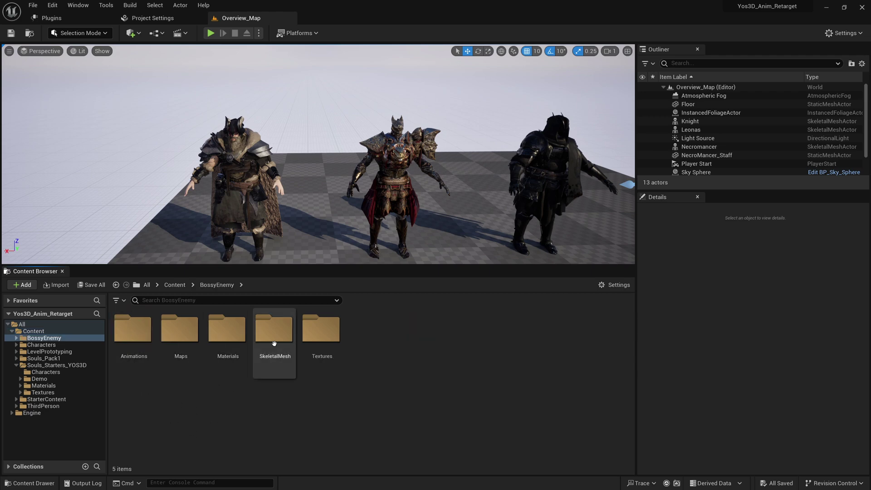
pyautogui.doubleClick(274, 329)
pyautogui.click(129, 336)
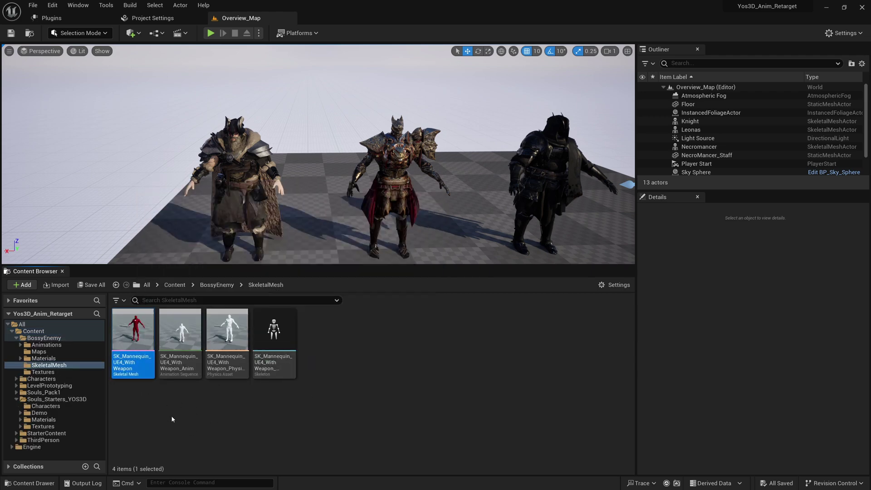
pyautogui.doubleClick(133, 331)
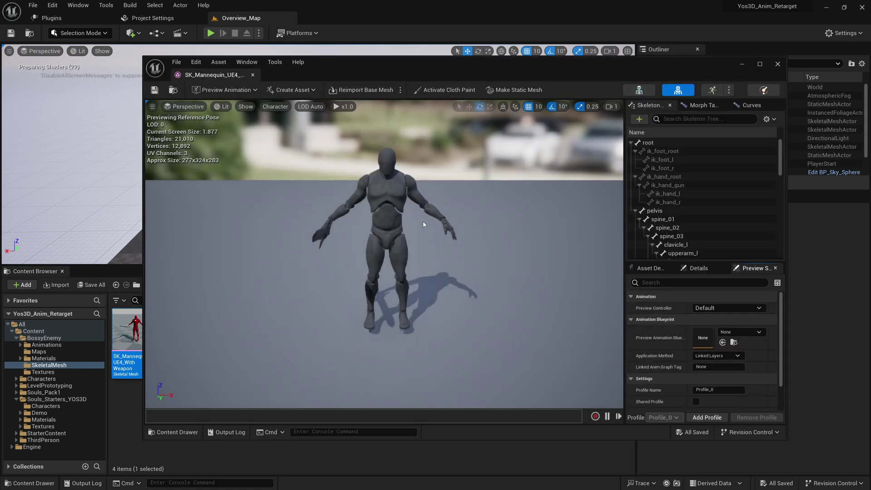
pyautogui.moveTo(213, 75); pyautogui.dragTo(335, 18)
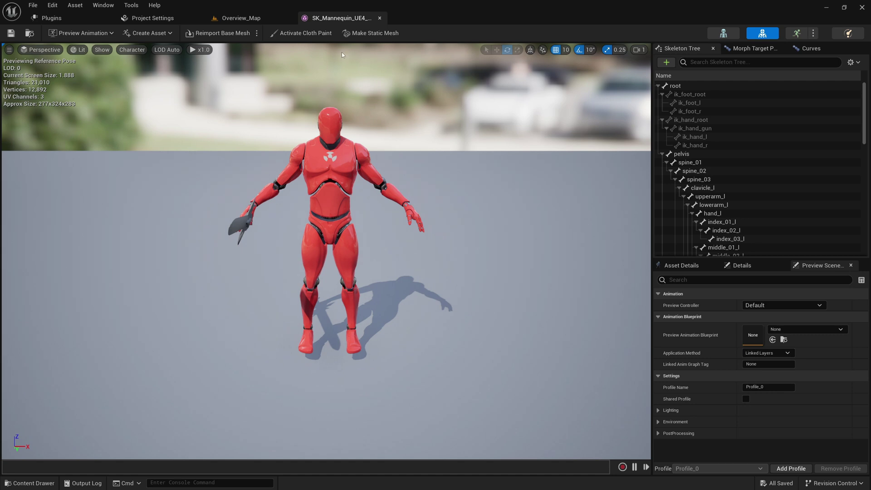
# Create an IK Rig from the SK_Mannequin_UE4_WithWeapon skeletal mesh and save it in the IK Rig editor
pyautogui.click(238, 18)
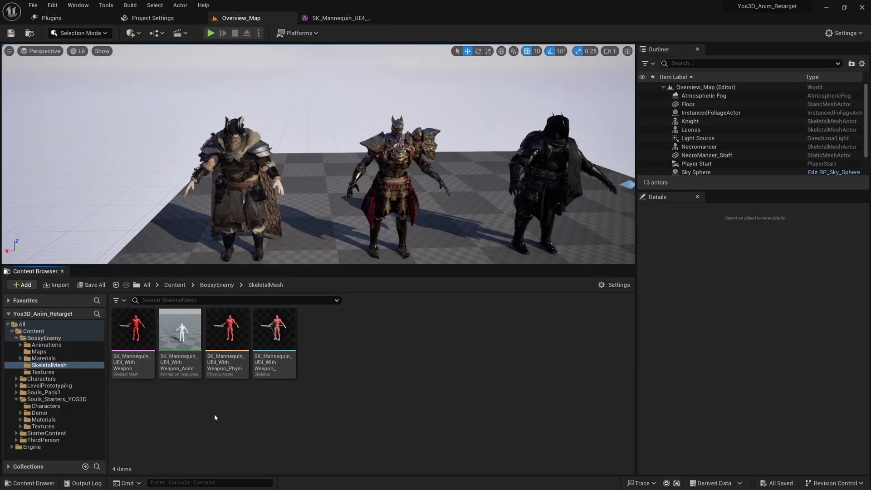
pyautogui.rightClick(123, 333)
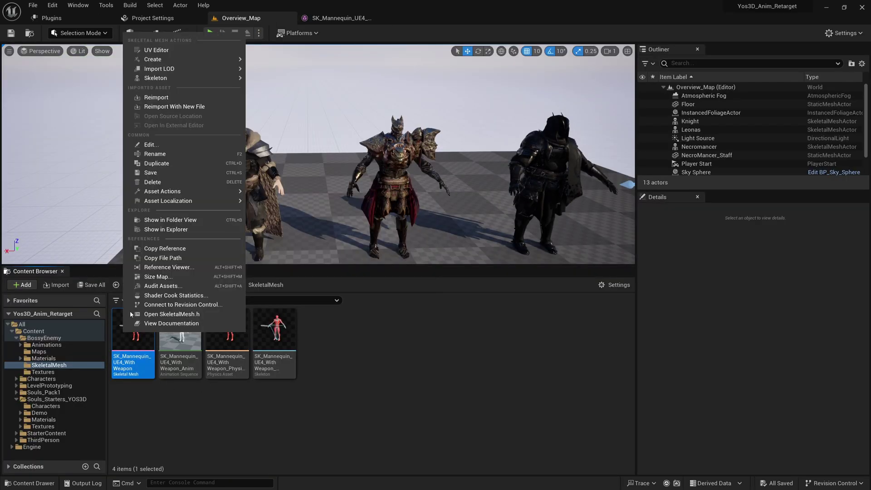
pyautogui.moveTo(204, 59)
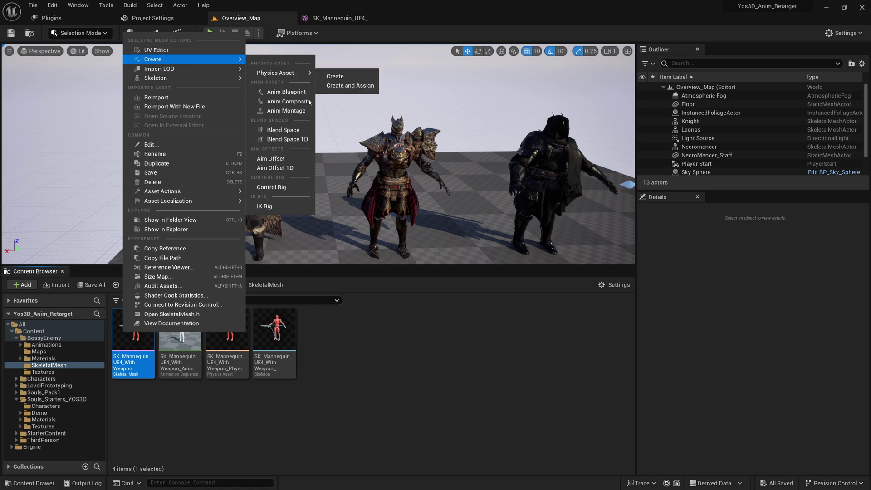
pyautogui.click(272, 208)
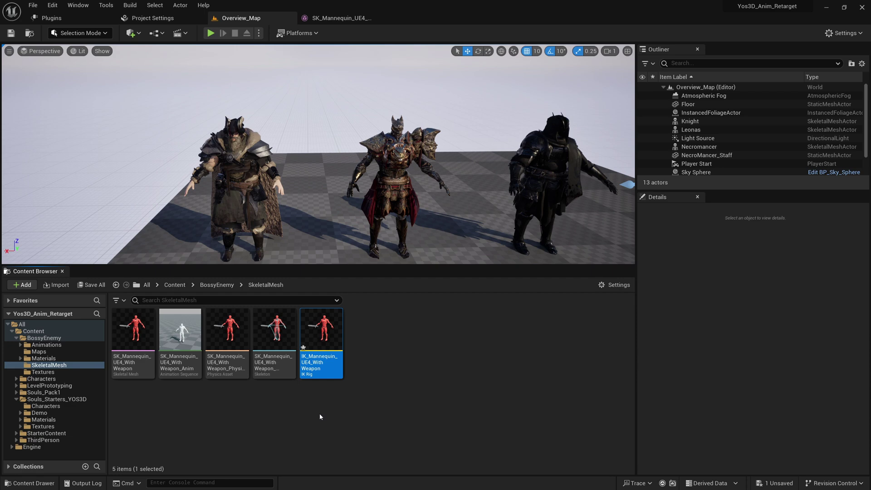
pyautogui.doubleClick(314, 336)
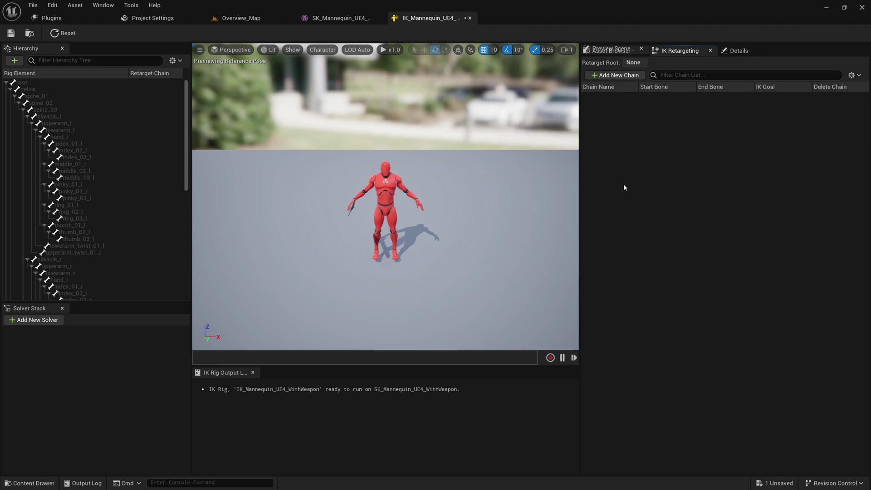
pyautogui.click(10, 33)
# Add a retarget chain named Head without a goal, with neck_01 as start bone and head as end bone
pyautogui.scroll(-10, 159, 174)
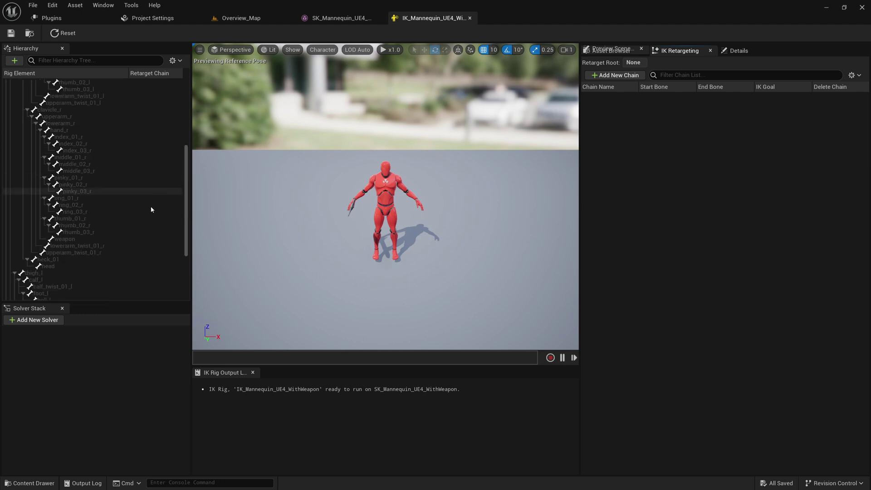
pyautogui.click(56, 154)
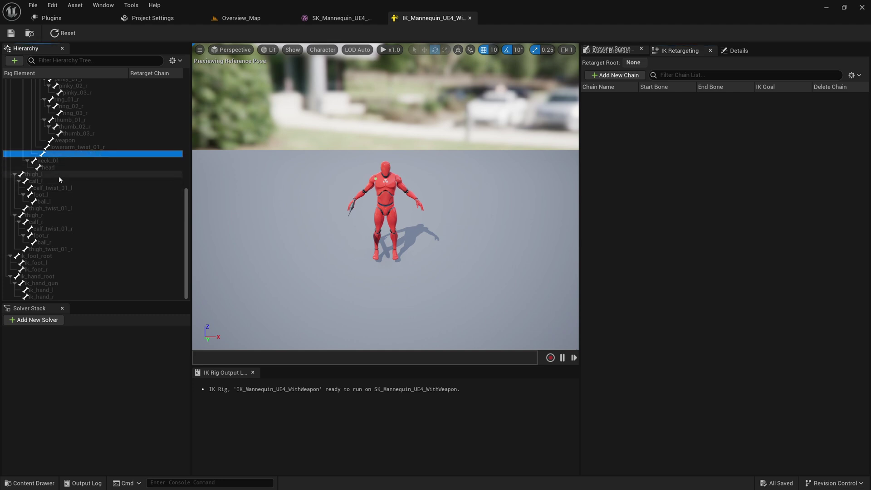
pyautogui.click(57, 162)
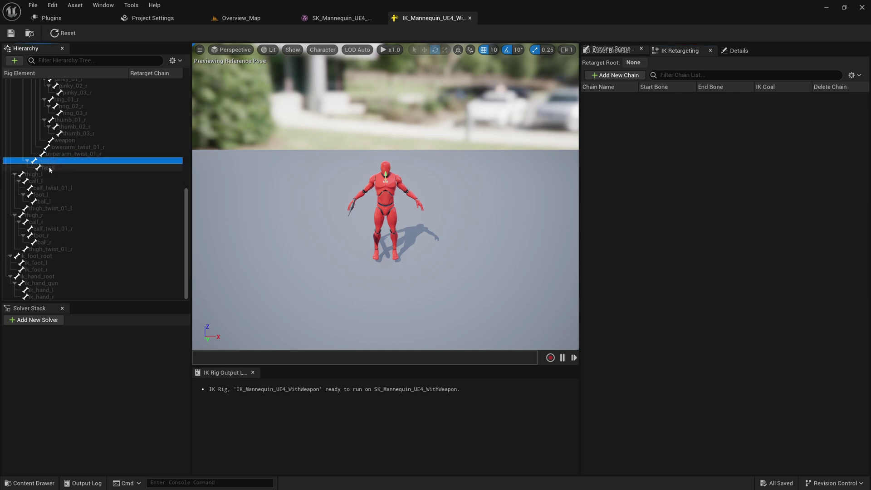
pyautogui.keyDown('shift'); pyautogui.click(50, 168); pyautogui.keyUp('shift')
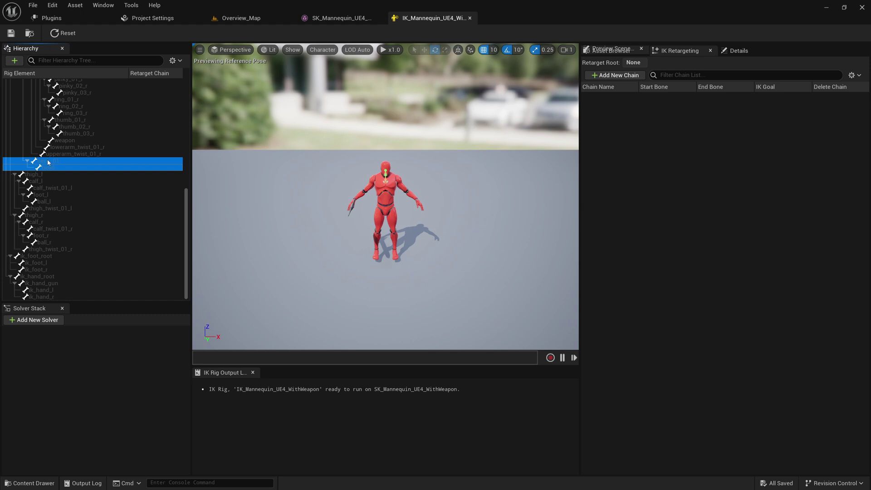
pyautogui.rightClick(48, 162)
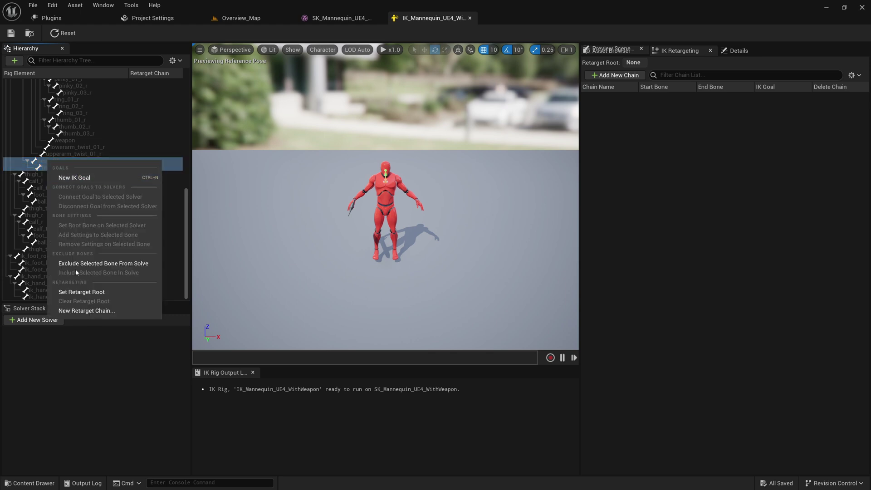
pyautogui.click(86, 311)
pyautogui.doubleClick(447, 230)
pyautogui.write('head')
pyautogui.doubleClick(449, 231)
pyautogui.write('Head')
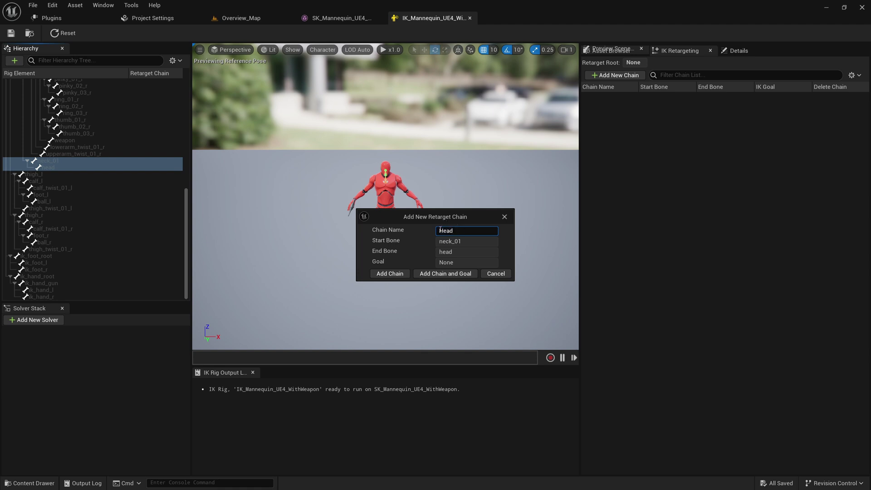
pyautogui.click(389, 273)
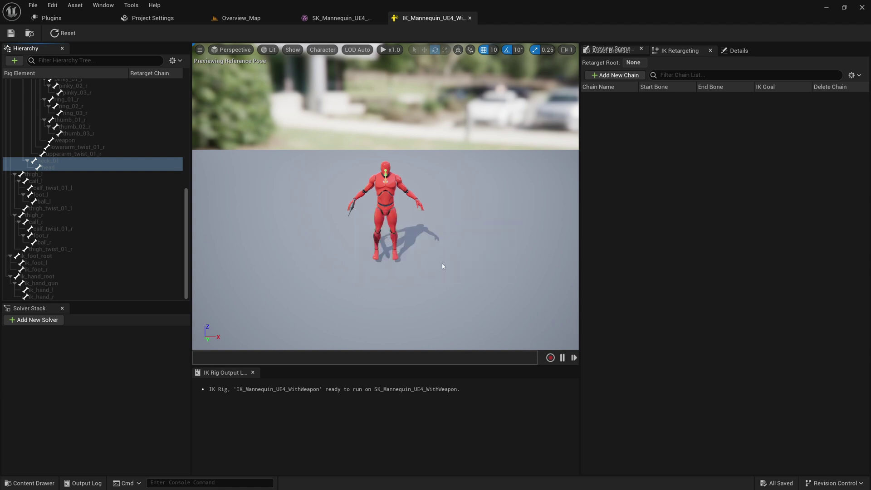
pyautogui.click(655, 99)
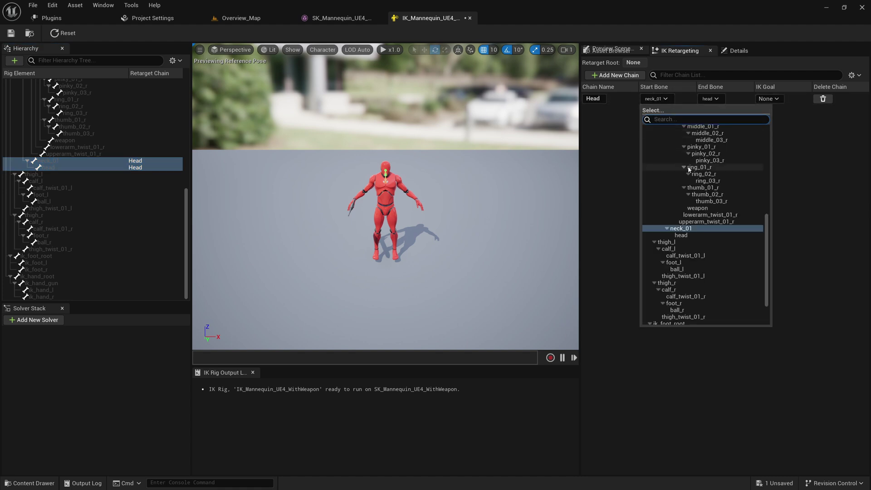
pyautogui.click(689, 228)
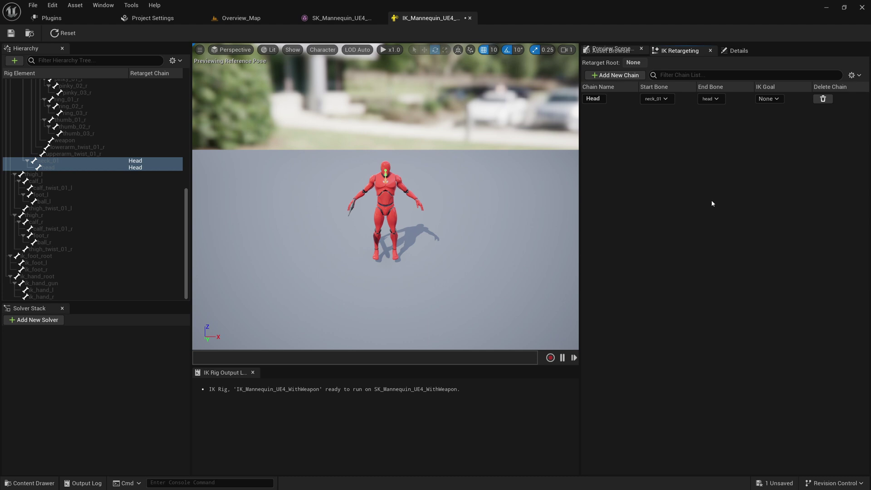
pyautogui.scroll(10, 78, 160)
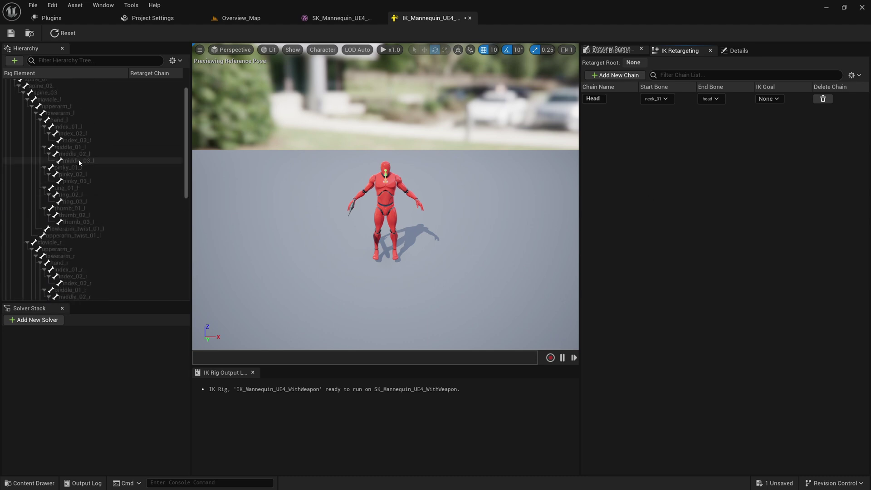
# Add a retarget chain named LeftArm without a goal, with clavicle_l as start bone and hand_l as end bone
pyautogui.scroll(1, 99, 214)
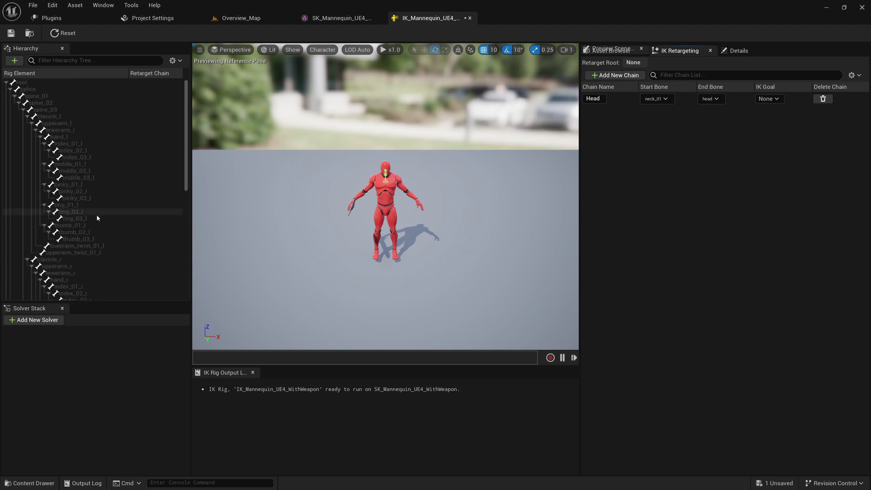
pyautogui.click(60, 118)
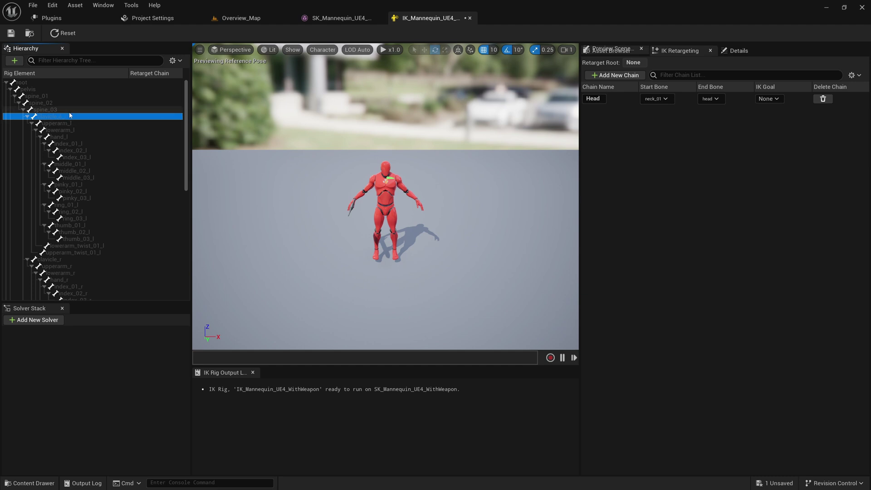
pyautogui.keyDown('shift'); pyautogui.click(65, 136); pyautogui.keyUp('shift')
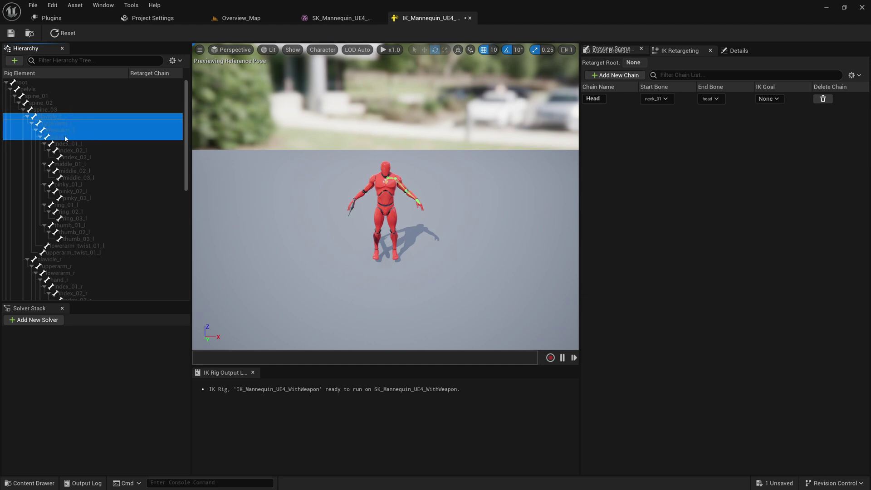
pyautogui.click(53, 113)
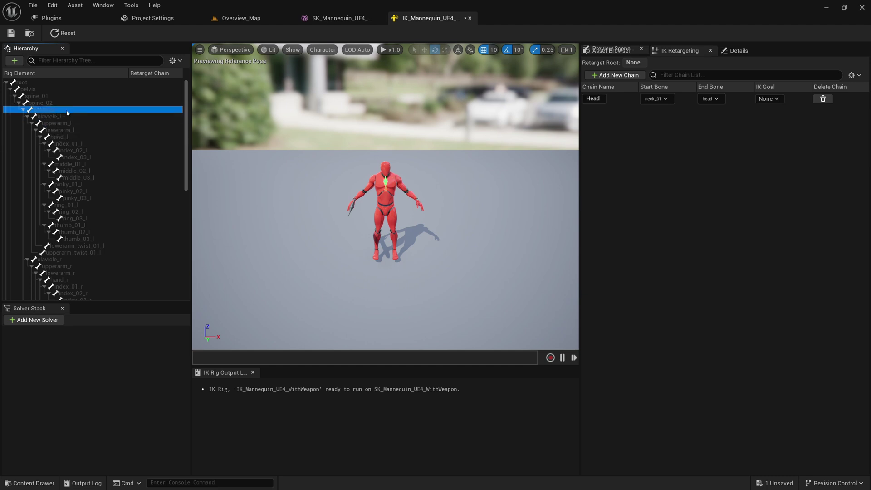
pyautogui.click(65, 136)
pyautogui.keyDown('shift'); pyautogui.click(55, 115); pyautogui.keyUp('shift')
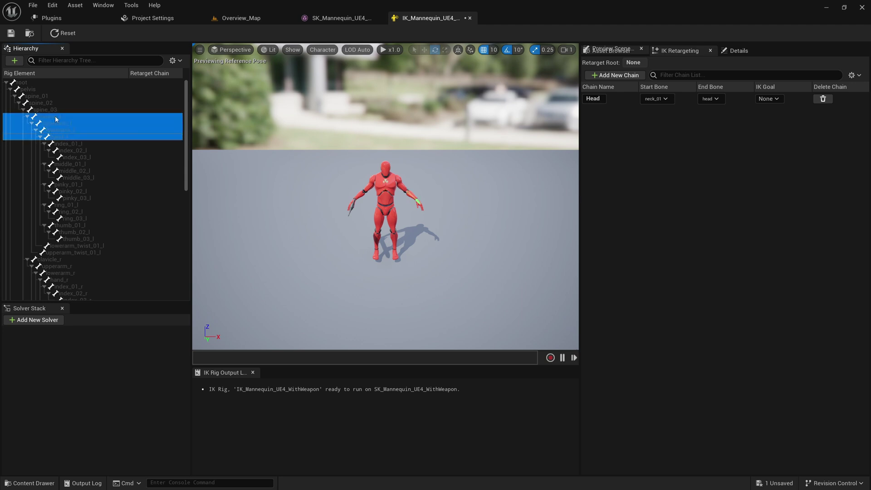
pyautogui.rightClick(59, 121)
pyautogui.click(111, 270)
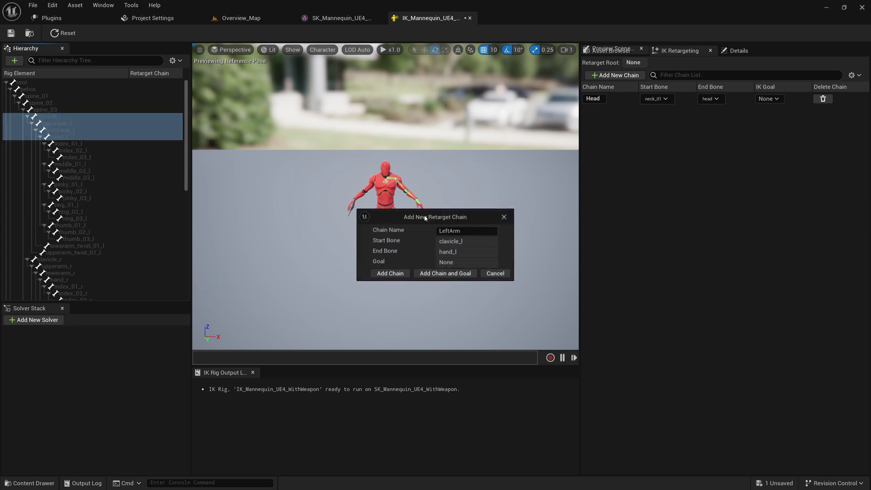
pyautogui.click(389, 273)
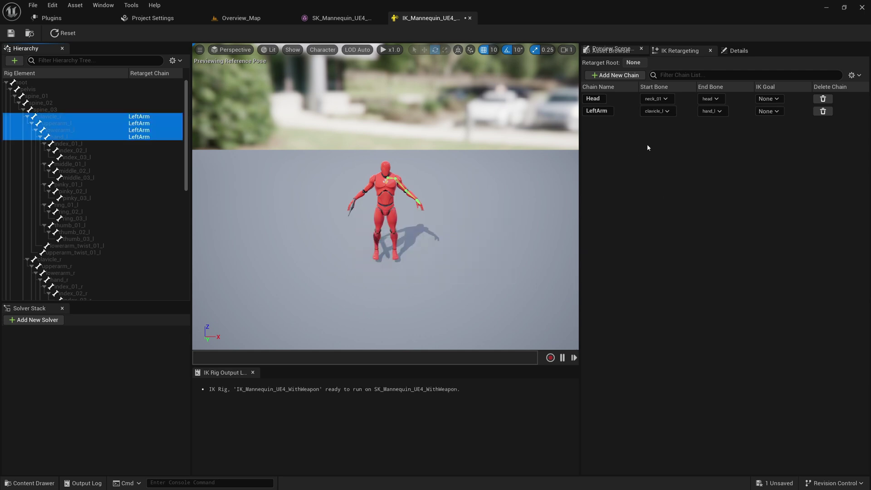
# Add an empty retarget chain named RightArm, with no start bone, end bone or goal assigned
pyautogui.click(604, 76)
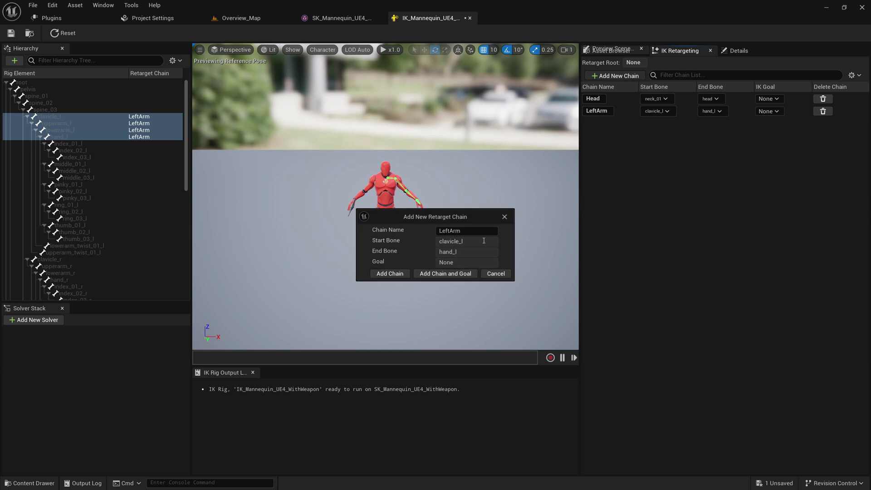
pyautogui.click(503, 217)
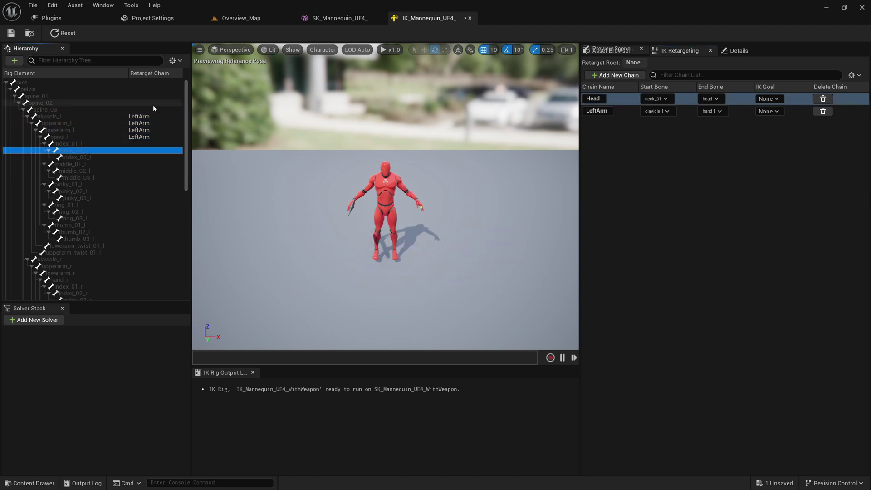
pyautogui.click(614, 76)
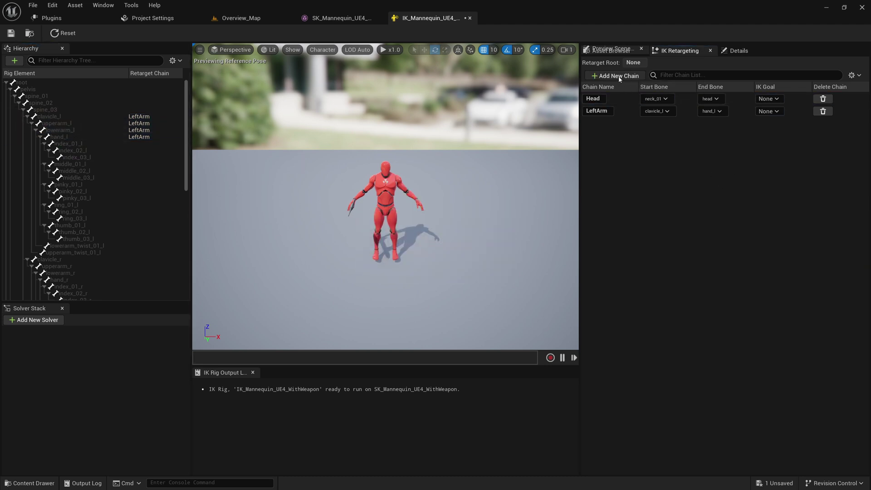
pyautogui.doubleClick(480, 232)
pyautogui.write('RightArm')
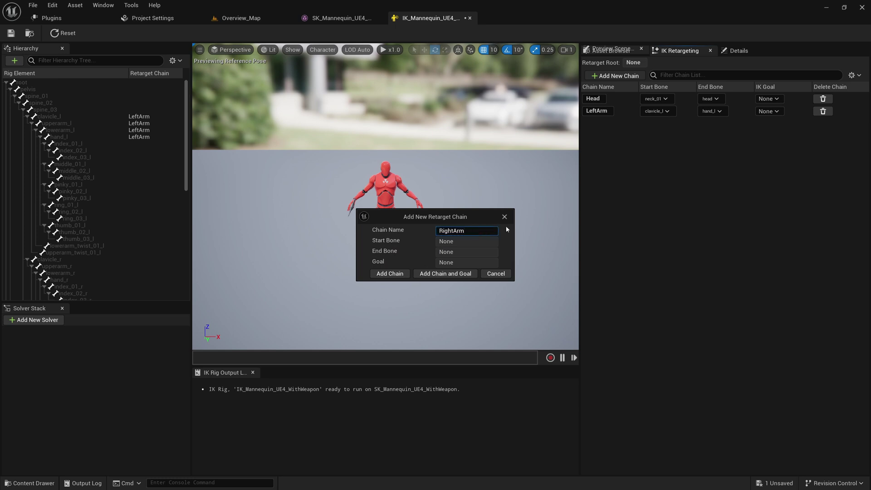
pyautogui.click(389, 273)
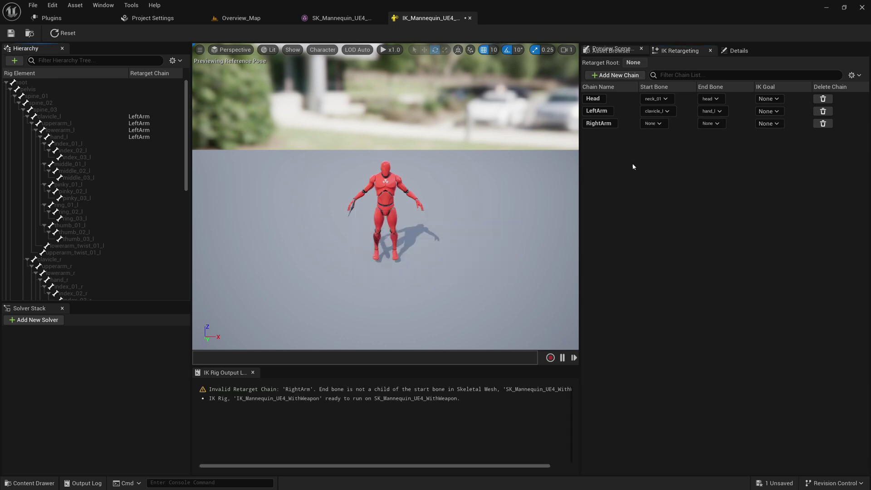
# Set the RightArm chain's start bone to clavicle_r and end bone to hand_r, and save the IK Rig
pyautogui.click(652, 124)
pyautogui.write('clavicl')
pyautogui.click(669, 160)
pyautogui.click(710, 123)
pyautogui.write('hand')
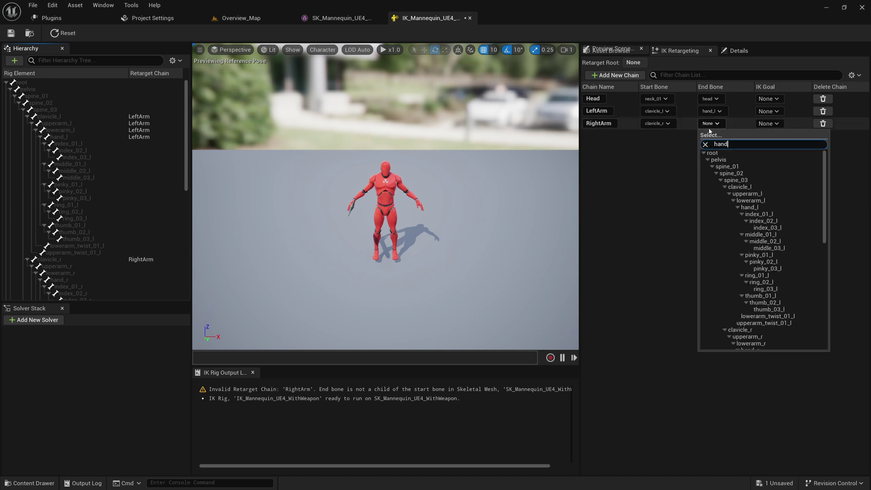
pyautogui.click(721, 161)
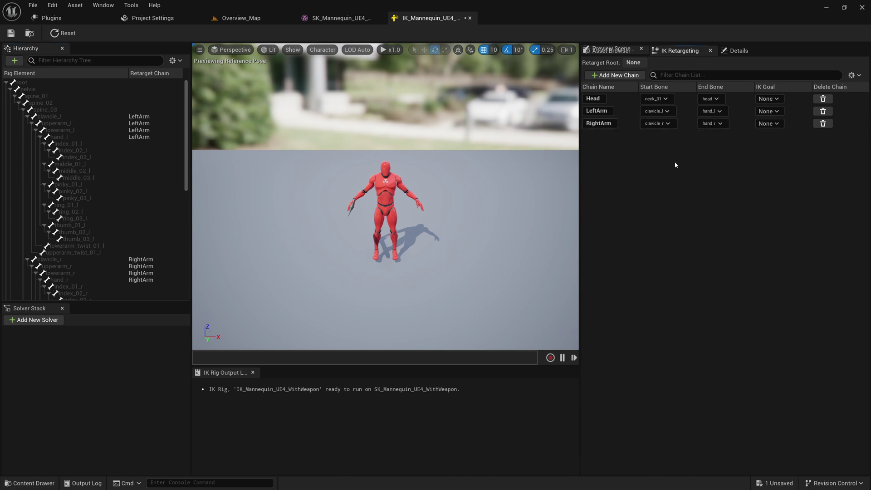
pyautogui.hotkey('ctrl', 's')
# Add two left-leg retarget chains without goals, one from thigh_l to calf_twist_01_l and one from thigh_l to foot_l
pyautogui.scroll(-8, 89, 183)
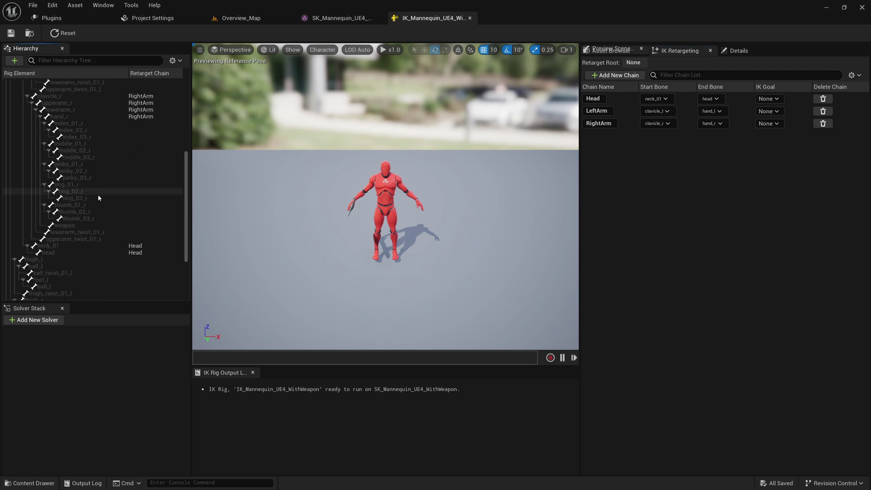
pyautogui.scroll(-1, 102, 214)
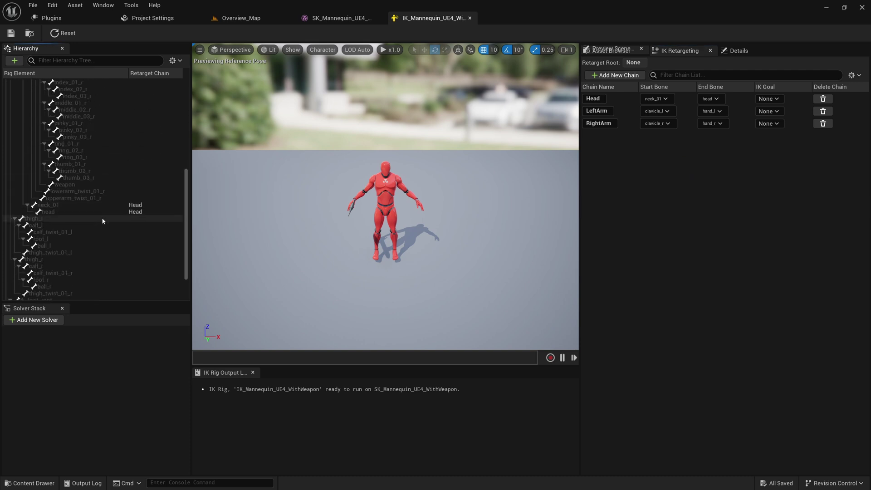
pyautogui.click(46, 219)
pyautogui.hotkey('shift', 'Down')
pyautogui.hotkey('shift', 'Down')
pyautogui.hotkey('shift', 'Down')
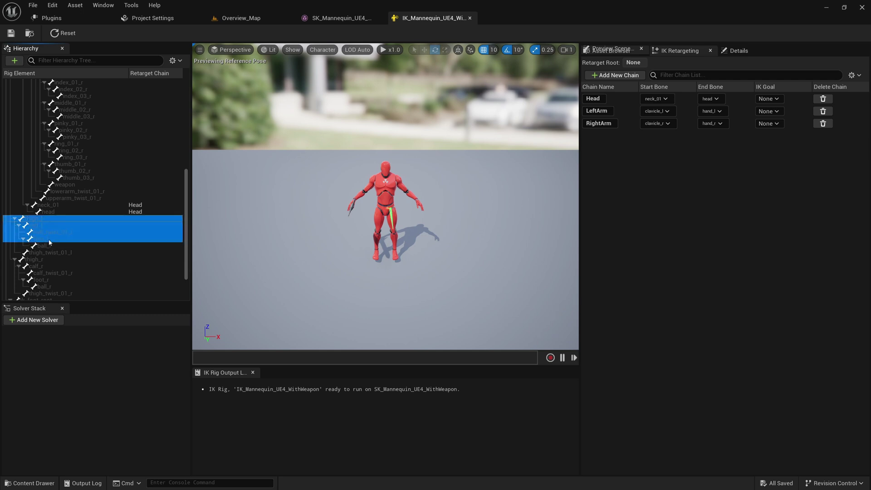
pyautogui.rightClick(38, 213)
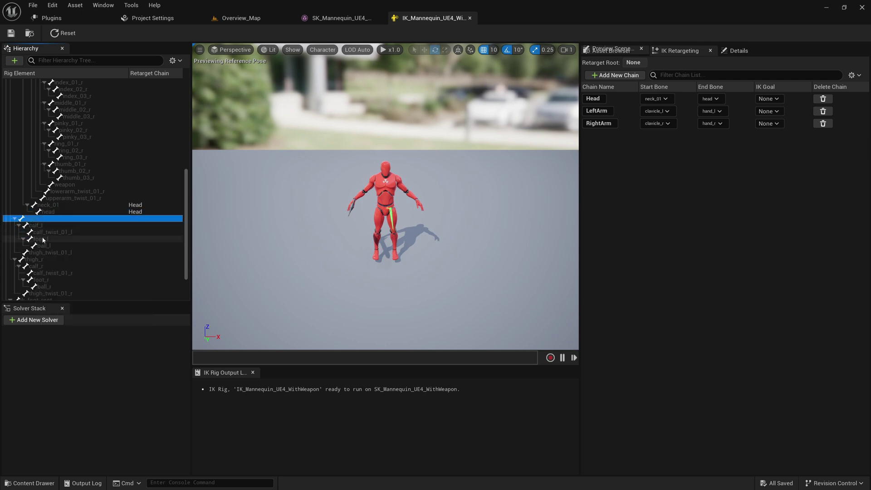
pyautogui.keyDown('shift'); pyautogui.click(46, 239); pyautogui.keyUp('shift')
pyautogui.rightClick(49, 239)
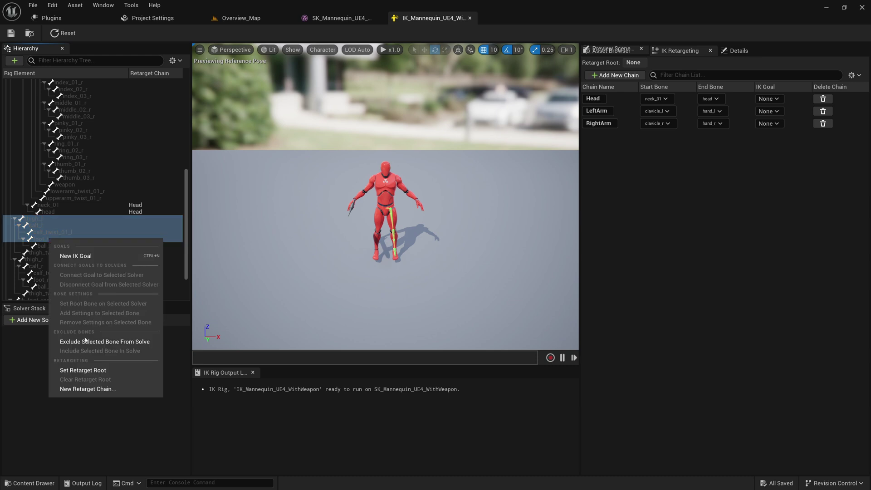
pyautogui.click(86, 388)
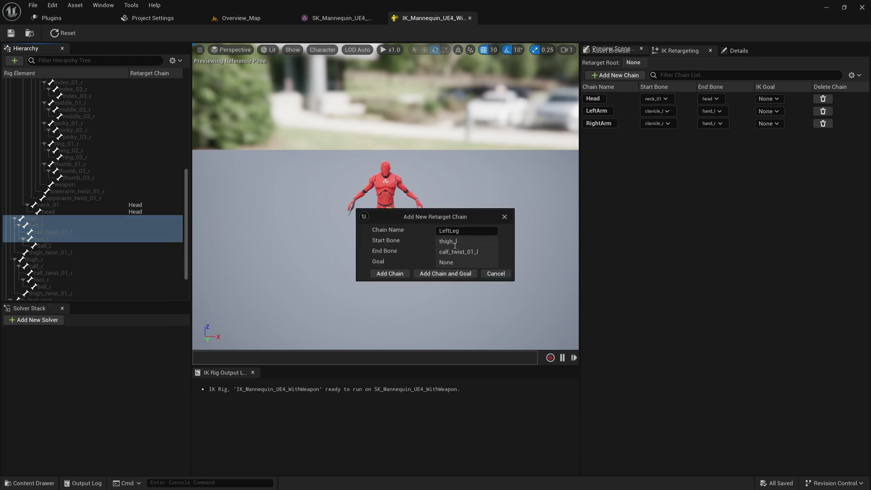
pyautogui.moveTo(442, 252); pyautogui.dragTo(480, 252)
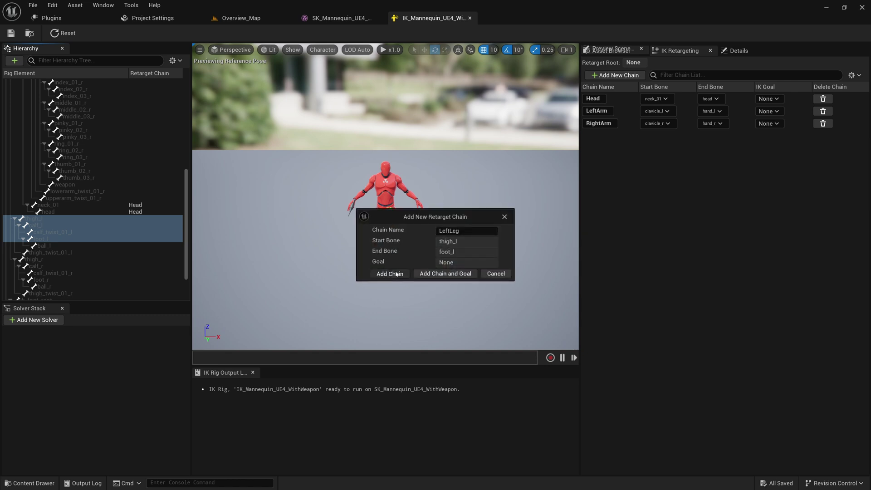
pyautogui.click(390, 274)
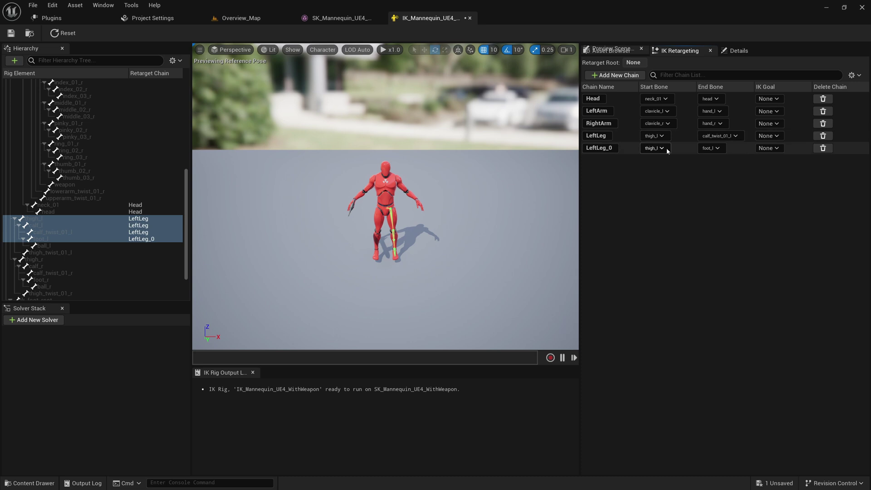
# Delete the left-leg chain ending at calf_twist_01_l and rename the thigh_l to foot_l chain as LeftLeg
pyautogui.click(830, 137)
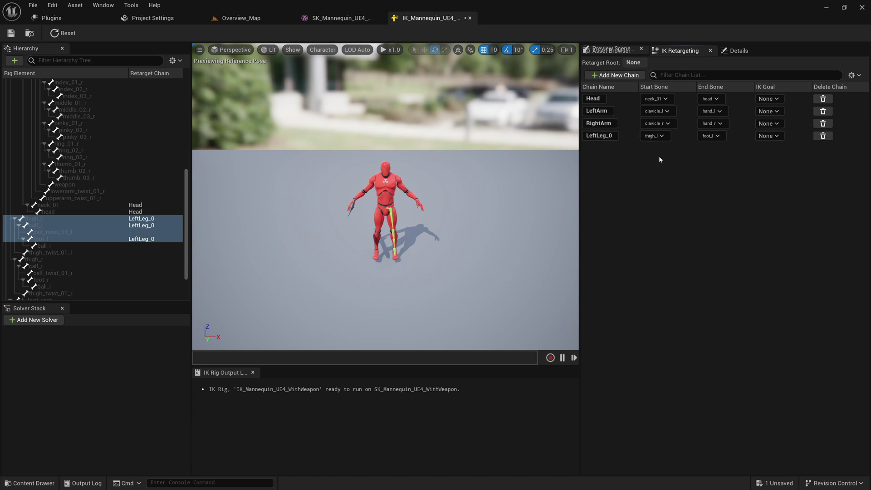
pyautogui.press('BackSpace')
pyautogui.press('BackSpace')
pyautogui.press('Return')
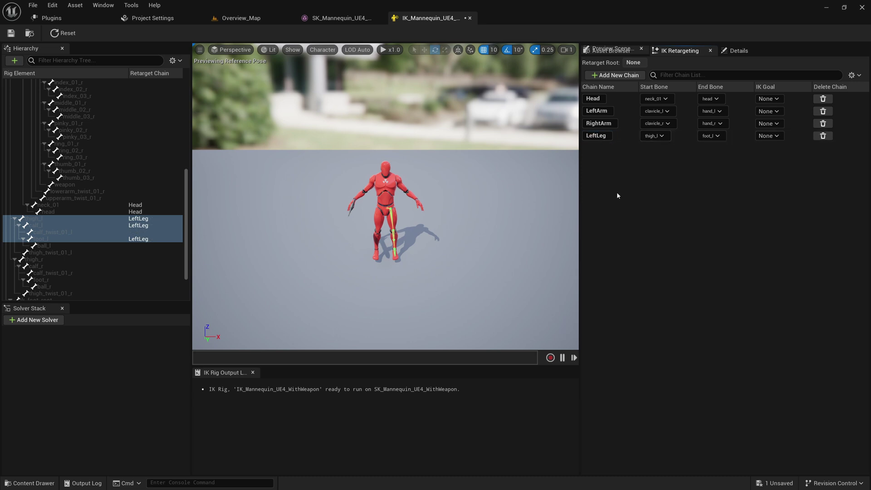
pyautogui.click(654, 136)
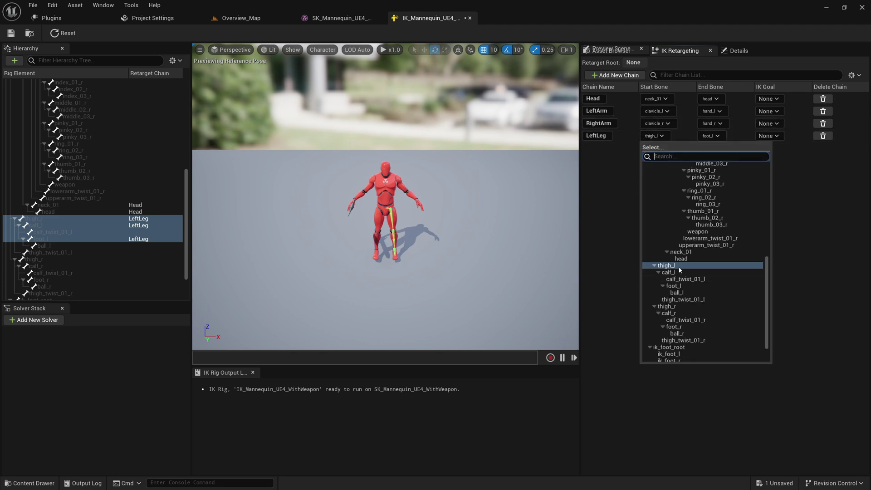
pyautogui.click(823, 189)
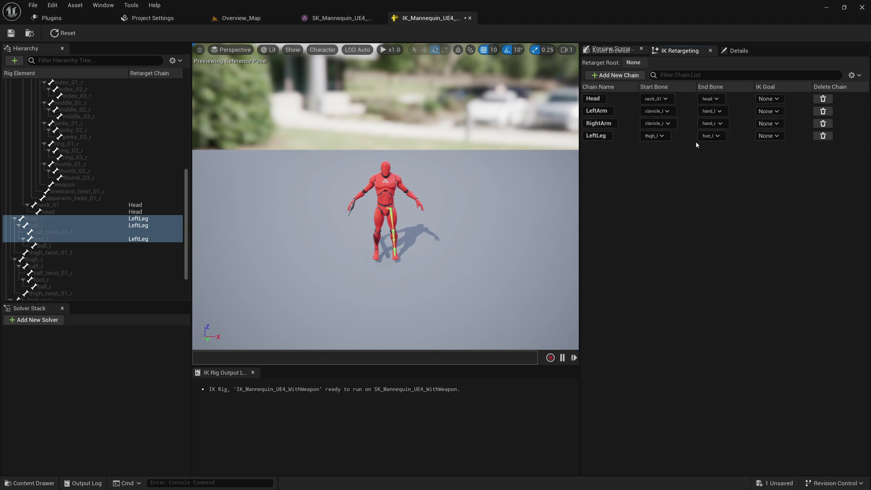
pyautogui.click(710, 135)
pyautogui.click(628, 253)
# Add two right-leg retarget chains without goals, one from thigh_r to calf_twist_01_r and one from thigh_r to foot_r
pyautogui.click(50, 258)
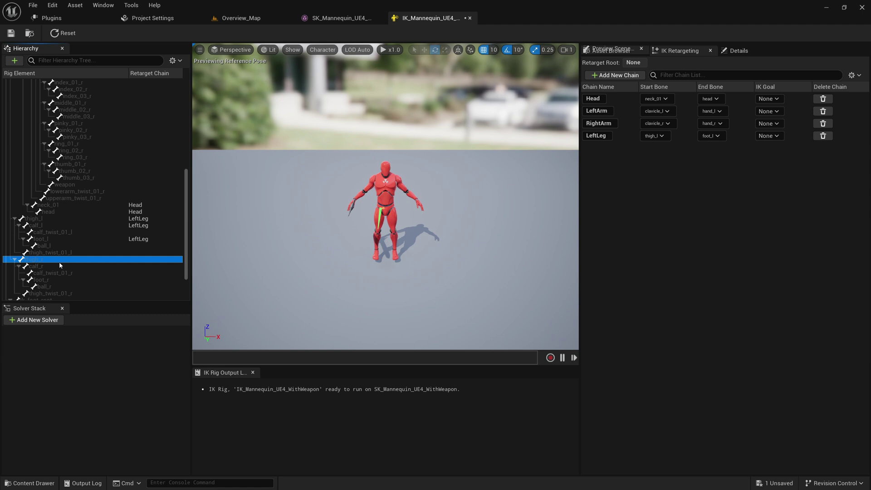
pyautogui.keyDown('shift'); pyautogui.click(52, 279); pyautogui.keyUp('shift')
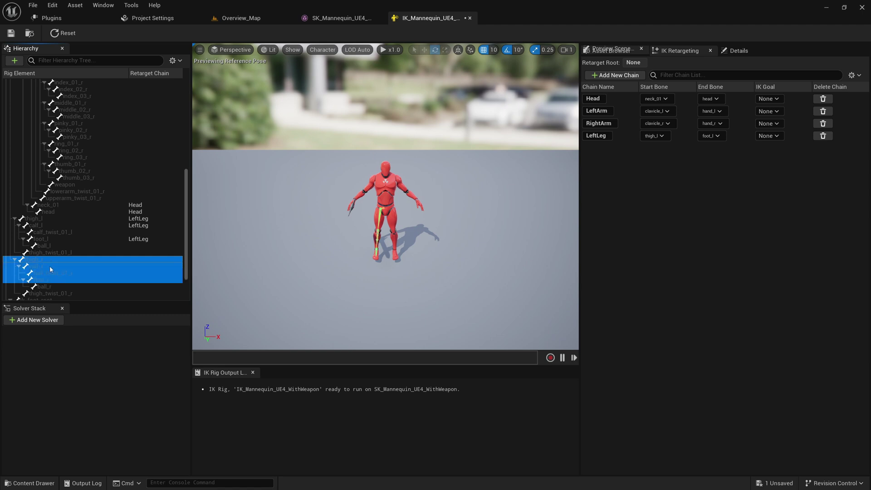
pyautogui.rightClick(50, 261)
pyautogui.click(77, 411)
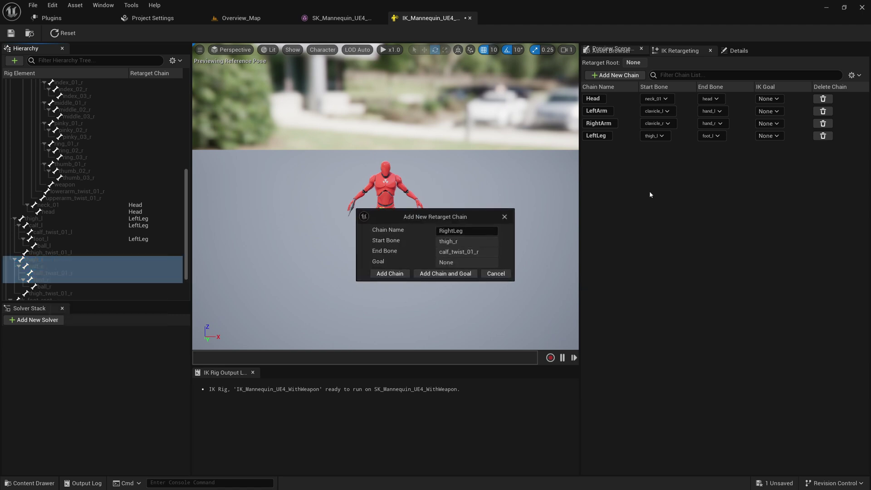
pyautogui.click(403, 276)
pyautogui.click(391, 273)
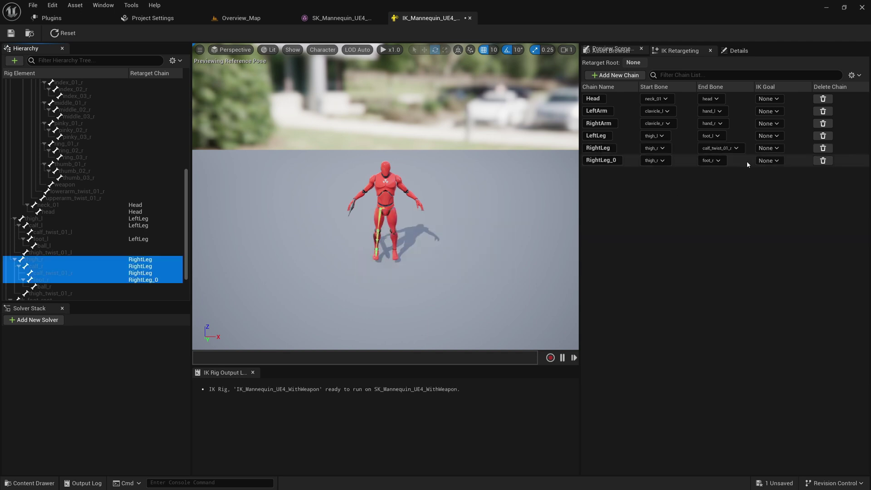
# Delete the right-leg chain ending at calf_twist_01_r and rename the thigh_r to foot_r chain as RightLeg
pyautogui.click(823, 152)
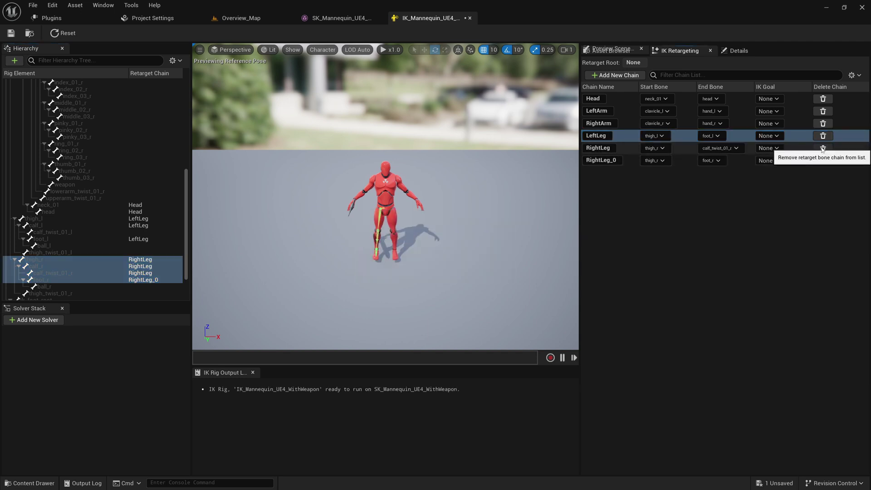
pyautogui.click(823, 148)
pyautogui.click(617, 150)
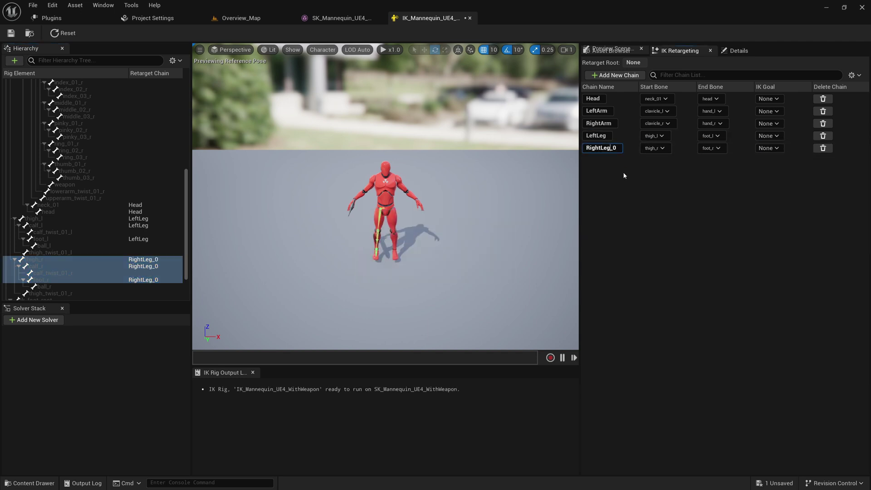
pyautogui.press('Return')
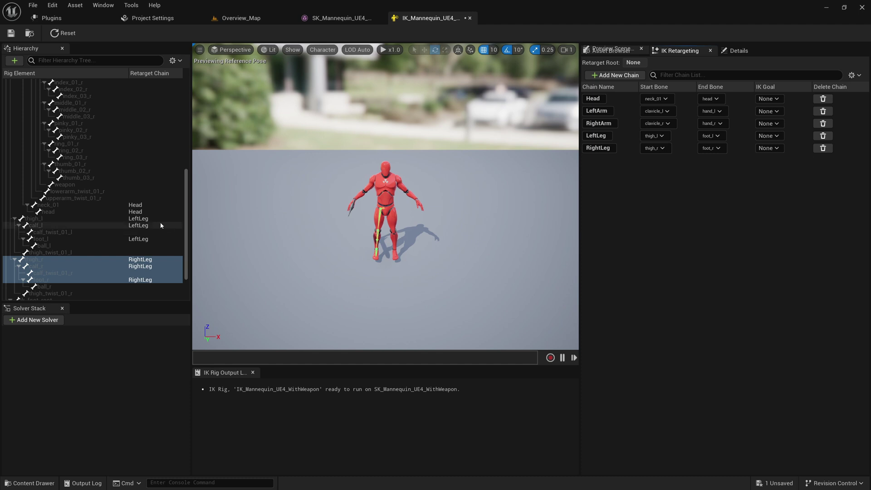
# Add a Spine retarget chain from spine_01 to spine_03 without a goal and save the mannequin's IK rig
pyautogui.moveTo(188, 178); pyautogui.dragTo(186, 40)
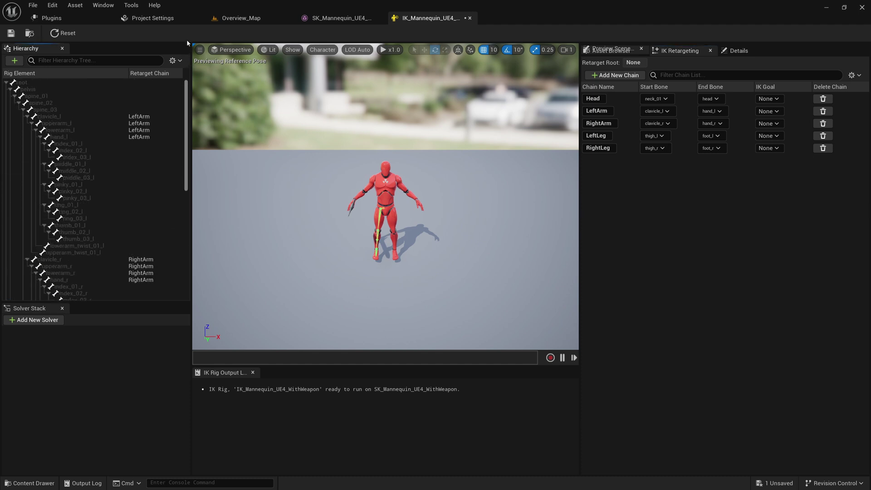
pyautogui.click(40, 96)
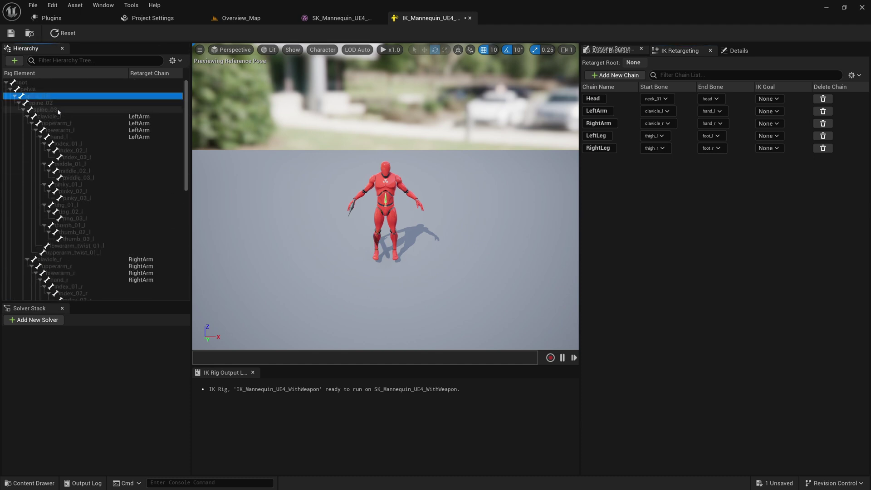
pyautogui.keyDown('shift'); pyautogui.click(57, 109); pyautogui.keyUp('shift')
pyautogui.rightClick(56, 100)
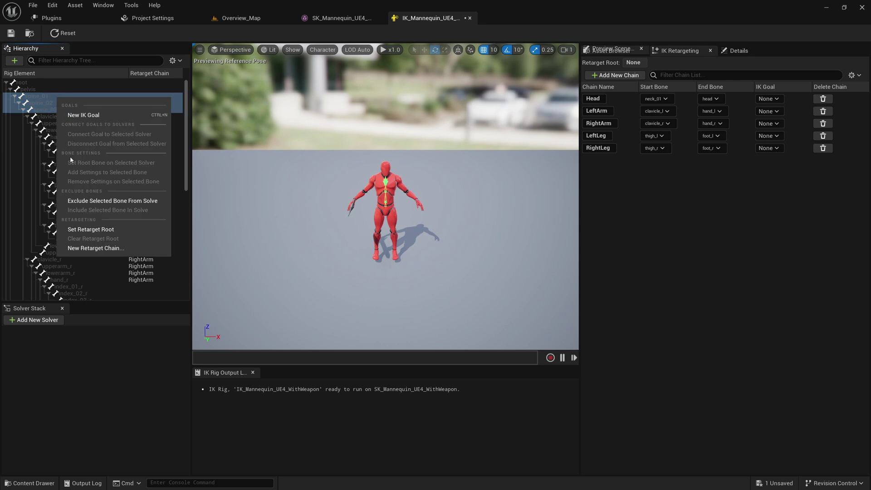
pyautogui.click(87, 244)
pyautogui.click(389, 272)
pyautogui.hotkey('ctrl', 's')
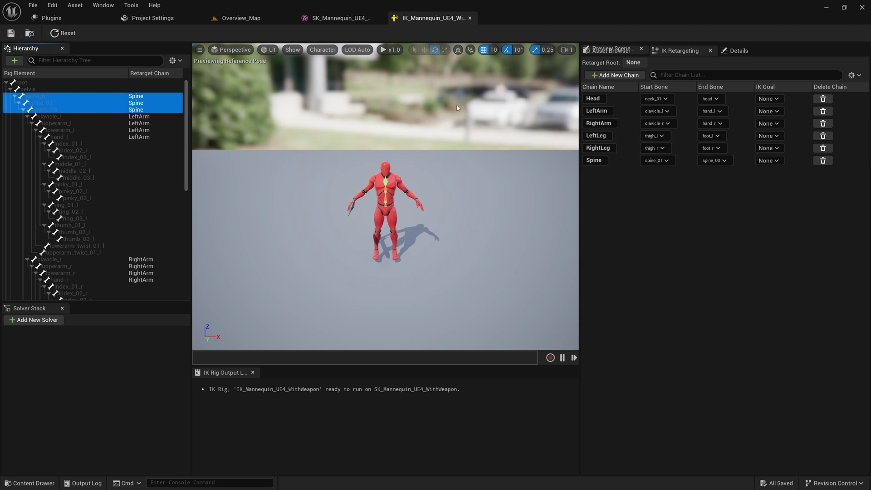
# Return to the Overview_Map level and open the Characters folder inside Souls_Starters_YOS3D
pyautogui.click(242, 18)
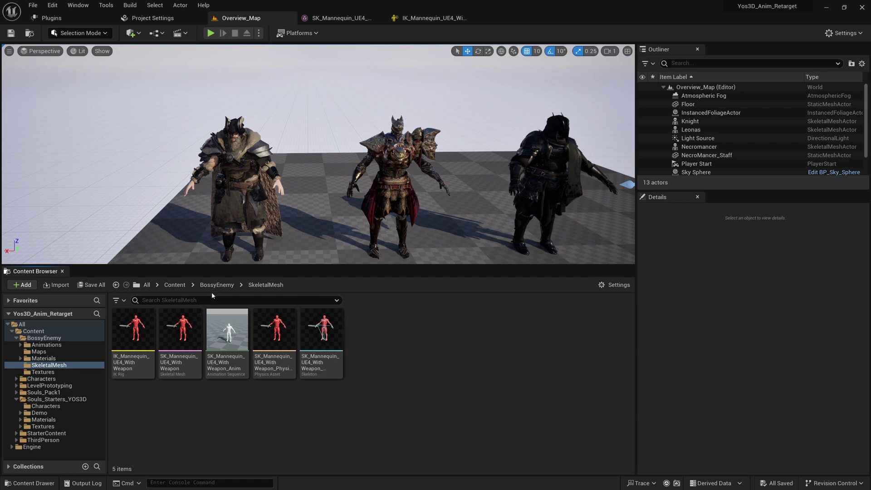
pyautogui.click(179, 287)
pyautogui.doubleClick(313, 344)
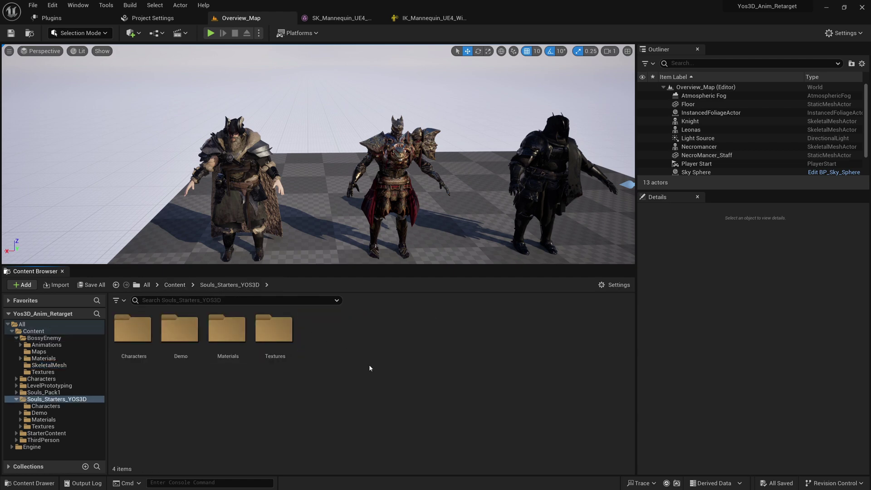
pyautogui.doubleClick(134, 329)
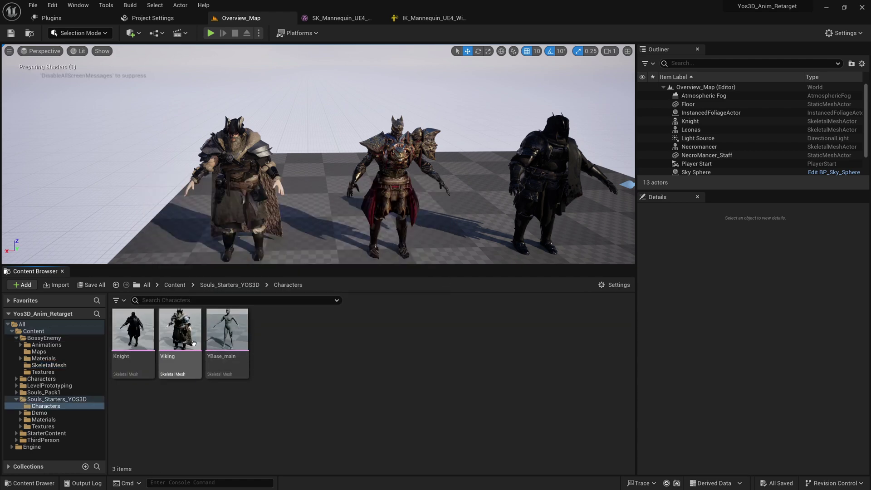
# Create an IK Rig from the YBase_main skeletal mesh and open the new rig for editing
pyautogui.click(229, 333)
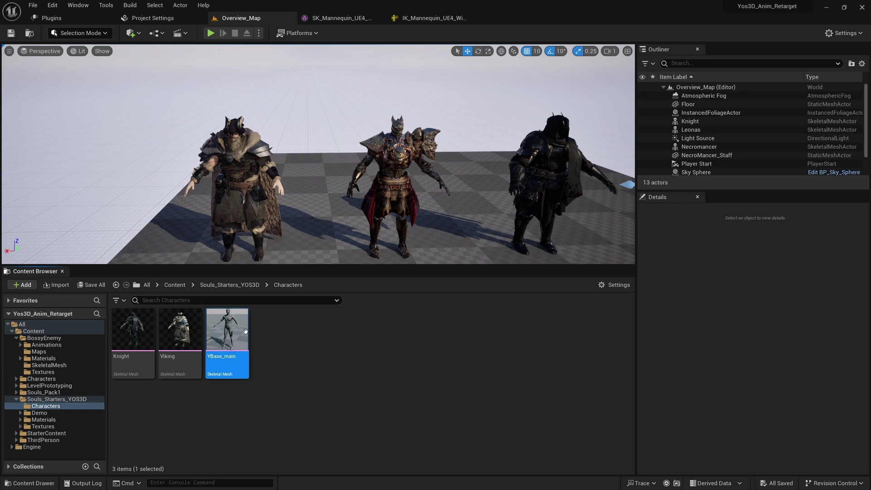
pyautogui.rightClick(244, 331)
pyautogui.moveTo(286, 63)
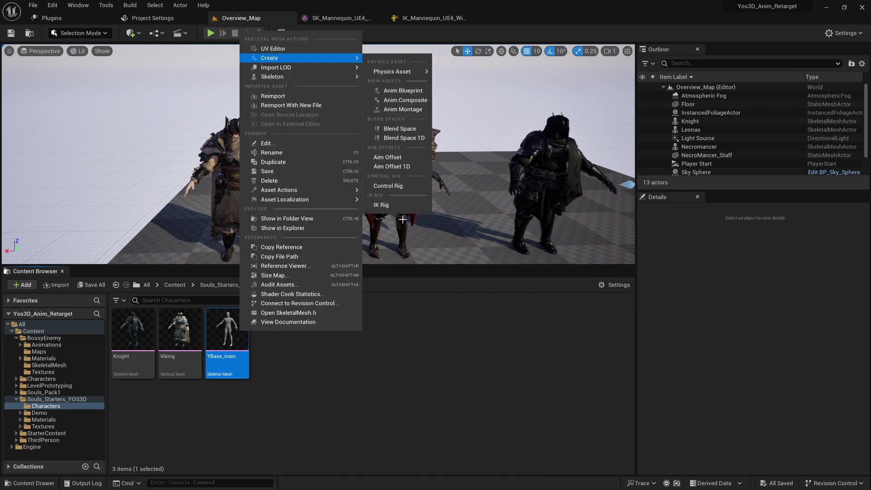
pyautogui.click(381, 204)
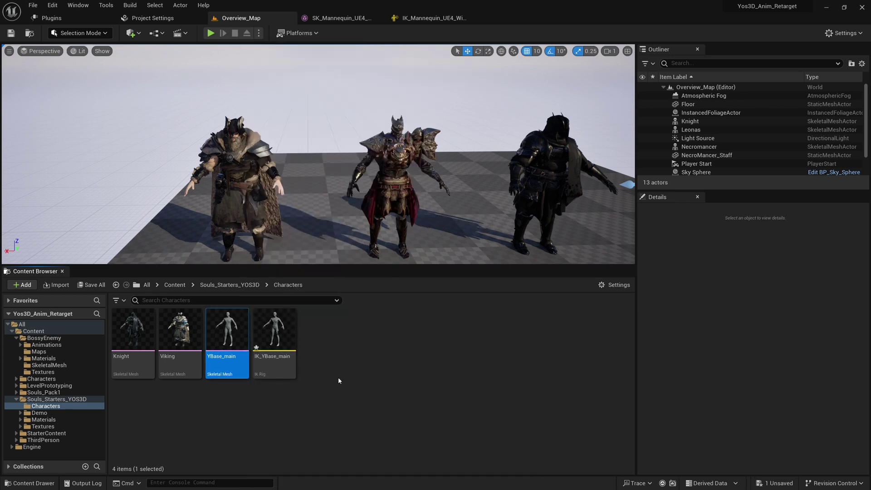
pyautogui.doubleClick(287, 327)
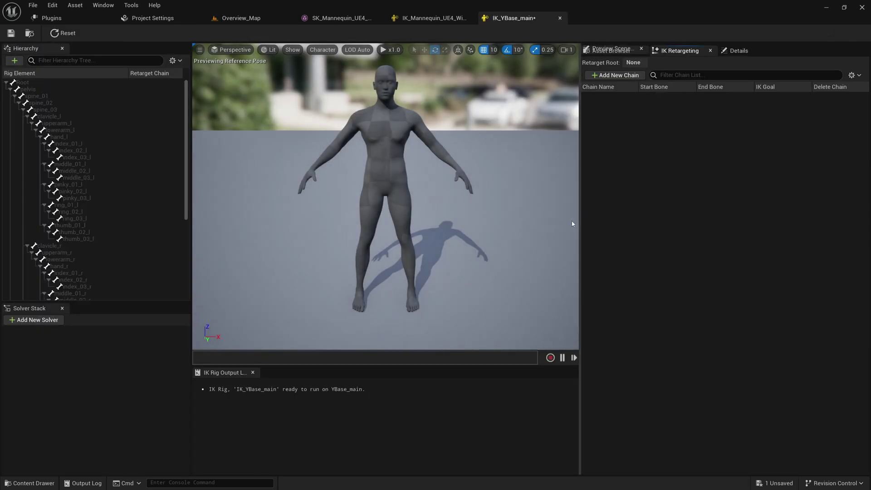
# Add a Head retarget chain from neck_01 to head without a goal and save the YBase_main rig
pyautogui.scroll(-7, 102, 181)
pyautogui.click(58, 236)
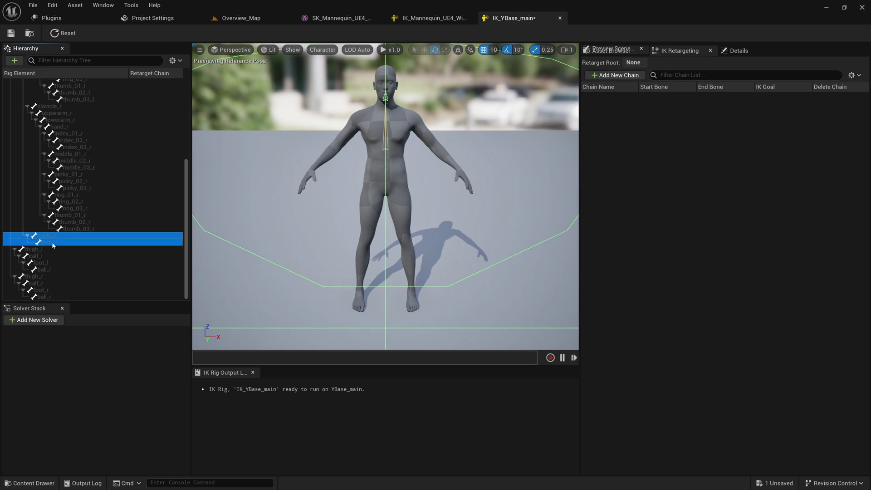
pyautogui.rightClick(49, 237)
pyautogui.click(74, 386)
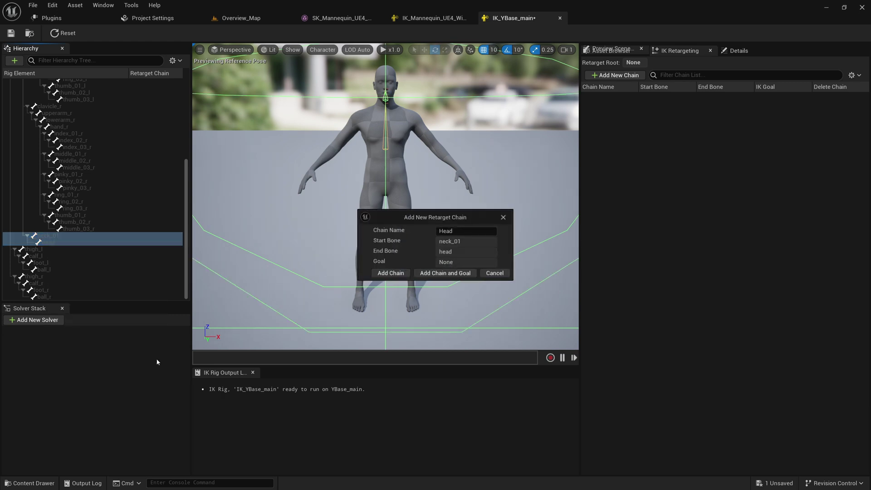
pyautogui.click(410, 272)
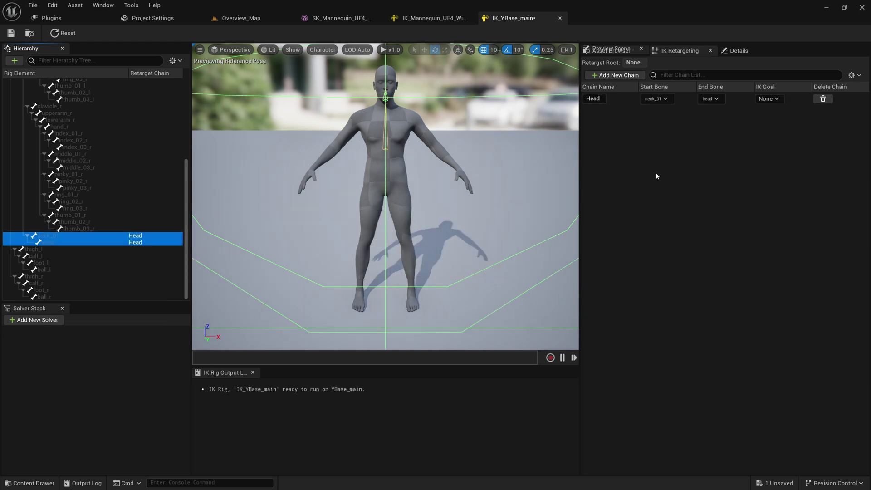
pyautogui.click(647, 162)
pyautogui.scroll(-3, 300, 133)
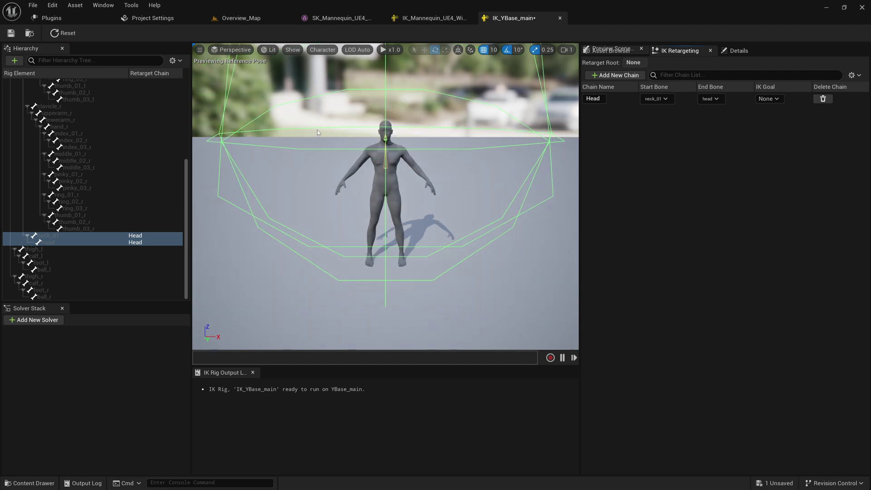
pyautogui.scroll(6, 316, 130)
pyautogui.scroll(3, 317, 132)
pyautogui.hotkey('ctrl', 's')
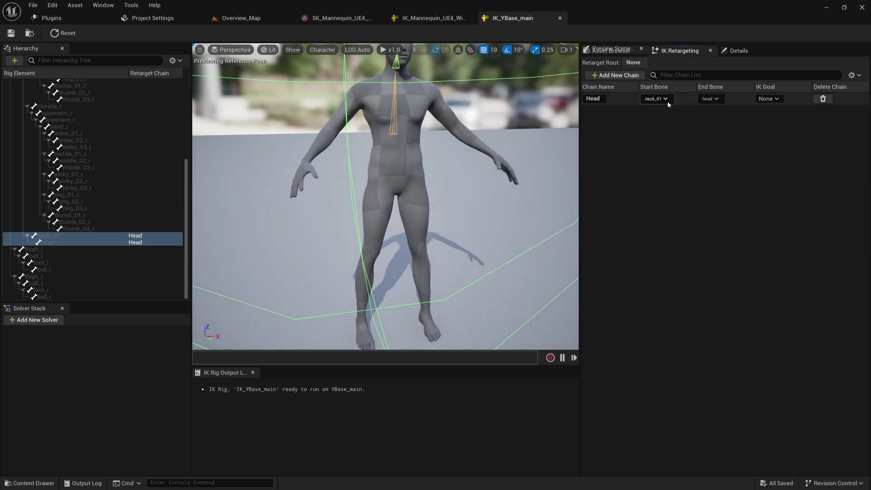
# Add a LeftArm retarget chain from clavicle_l to hand_l without a goal
pyautogui.scroll(8, 65, 210)
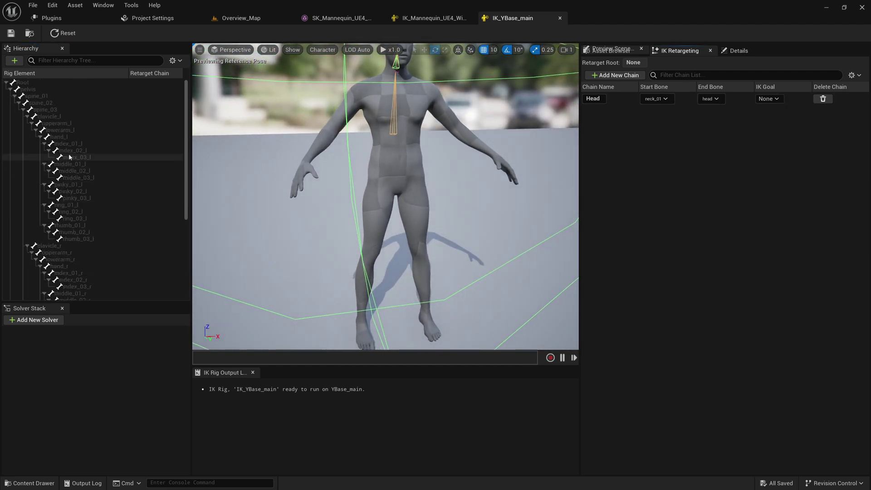
pyautogui.click(53, 116)
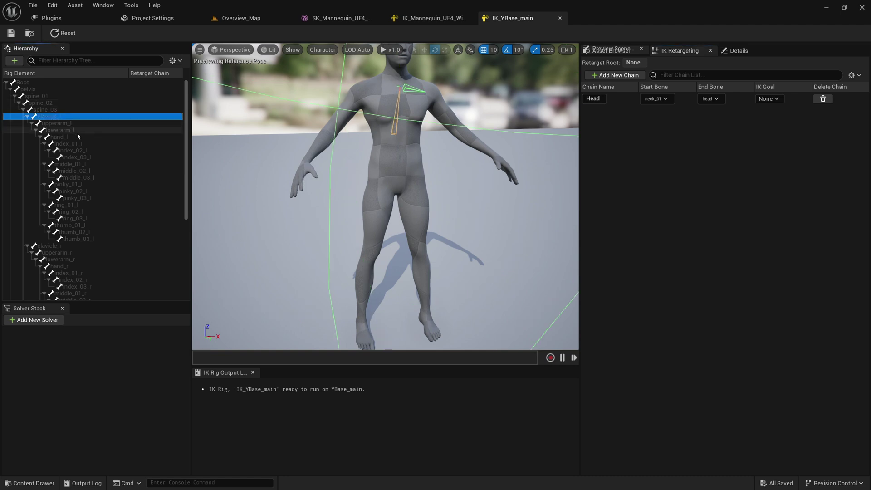
pyautogui.keyDown('shift'); pyautogui.click(75, 136); pyautogui.keyUp('shift')
pyautogui.rightClick(75, 136)
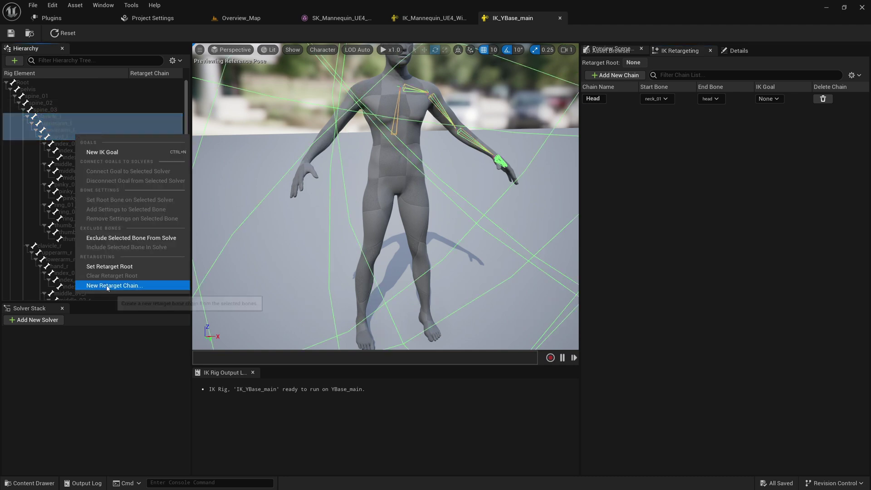
pyautogui.click(127, 286)
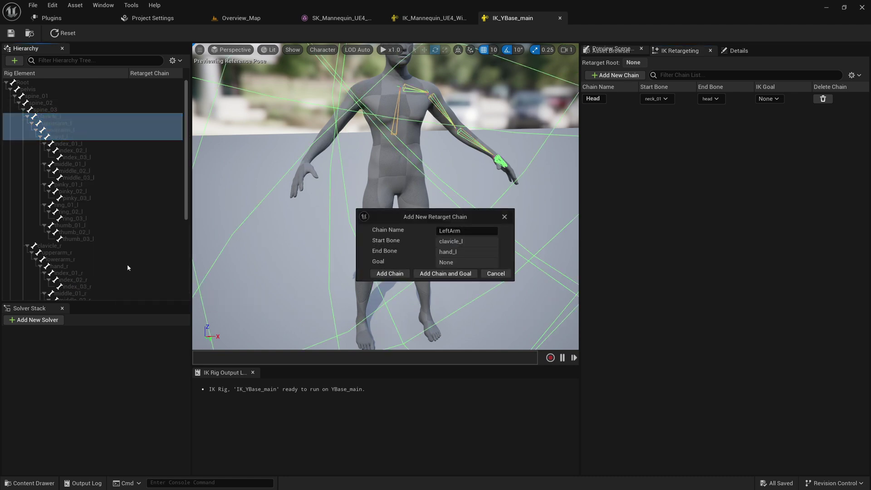
pyautogui.click(399, 273)
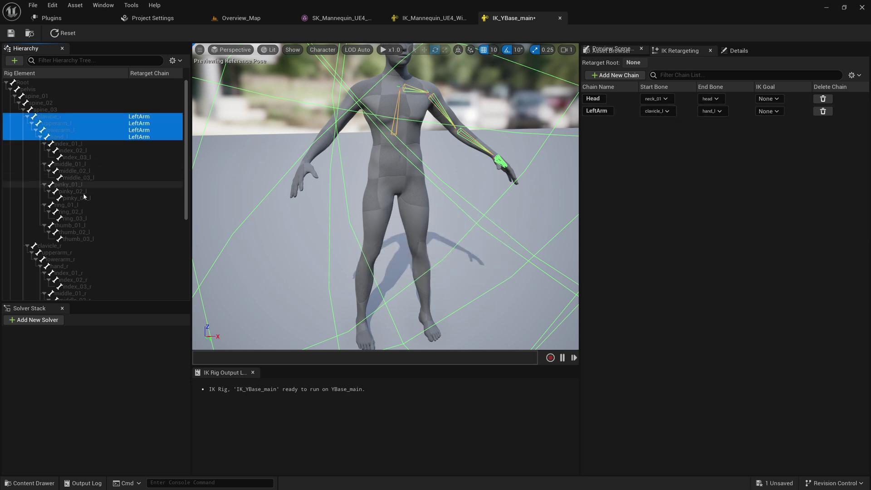
# Add a RightArm retarget chain from clavicle_r to hand_r without a goal
pyautogui.click(66, 246)
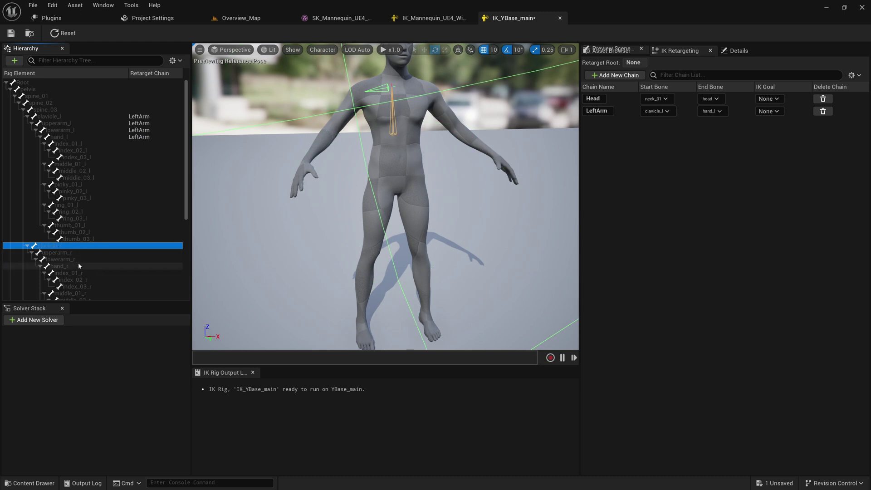
pyautogui.keyDown('shift'); pyautogui.click(72, 266); pyautogui.keyUp('shift')
pyautogui.rightClick(68, 263)
pyautogui.click(103, 409)
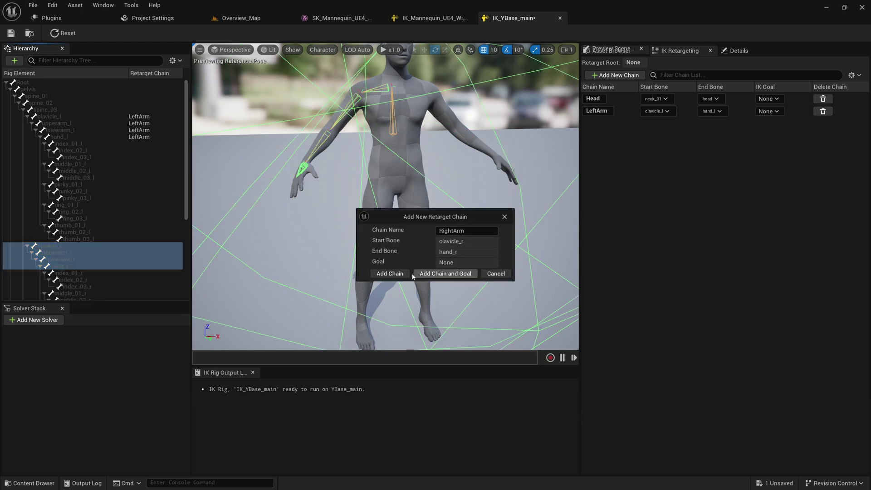
pyautogui.click(390, 273)
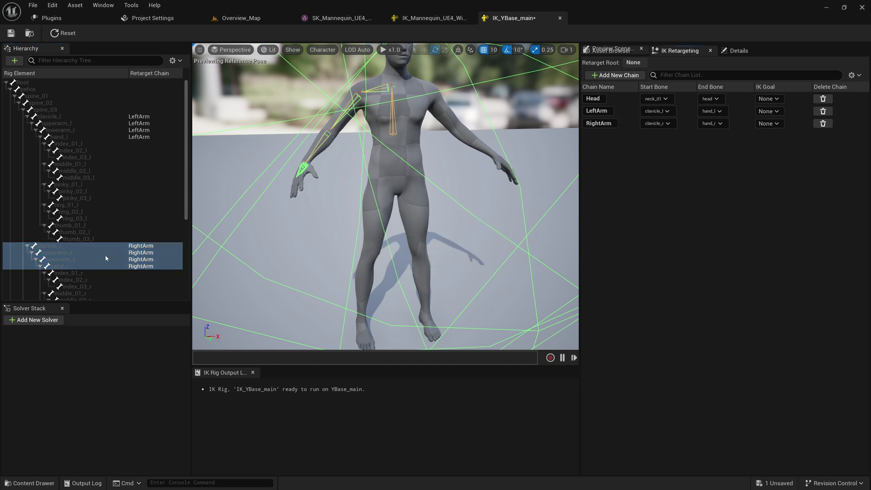
# Add a LeftLeg retarget chain from thigh_l to foot_l without a goal
pyautogui.scroll(-6, 89, 259)
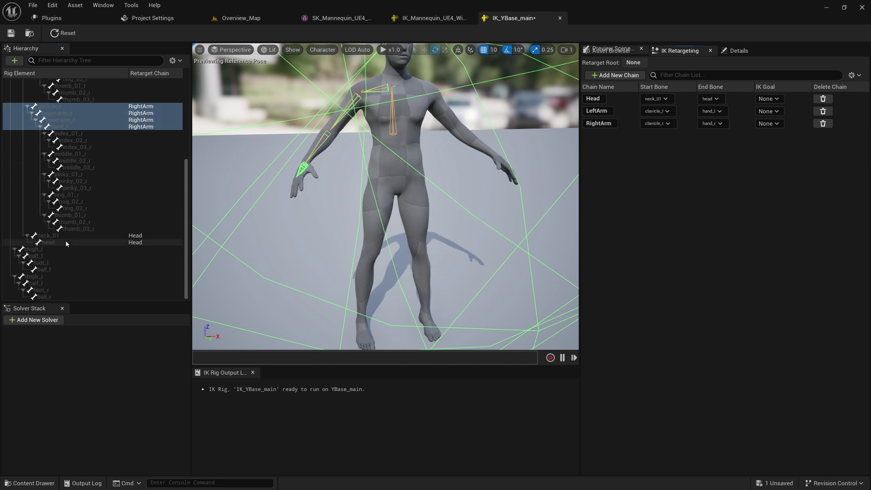
pyautogui.click(53, 249)
pyautogui.keyDown('shift'); pyautogui.click(52, 262); pyautogui.keyUp('shift')
pyautogui.rightClick(52, 264)
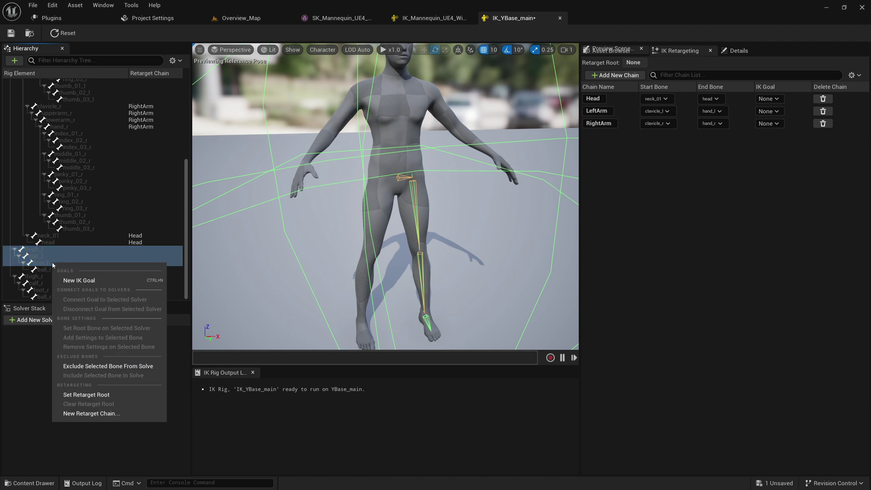
pyautogui.click(91, 413)
pyautogui.click(389, 274)
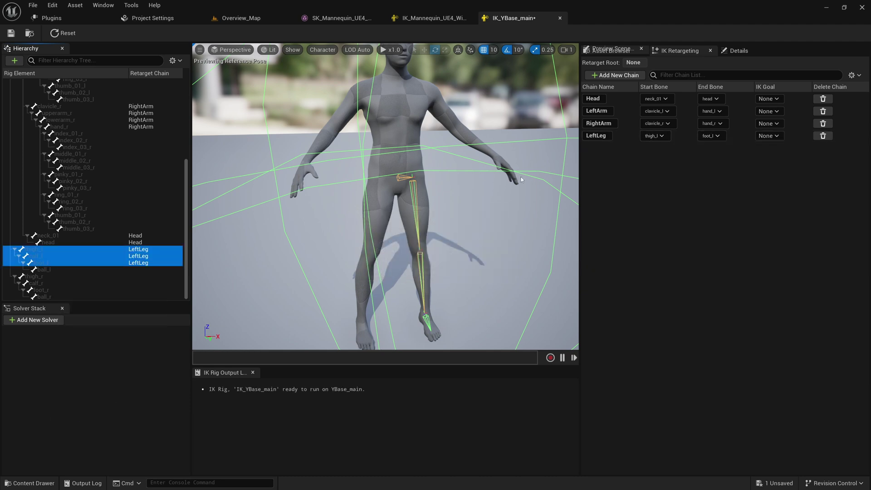
# Add a RightLeg retarget chain from thigh_r to foot_r without a goal
pyautogui.click(44, 276)
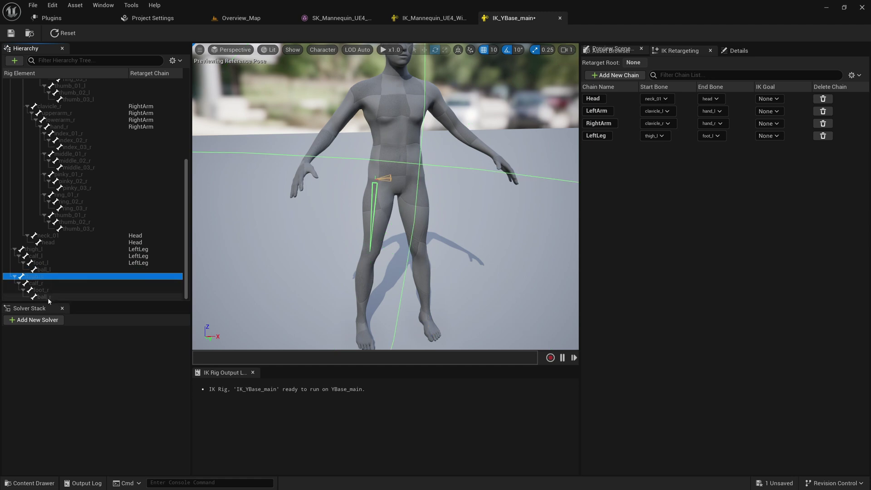
pyautogui.keyDown('shift'); pyautogui.click(48, 290); pyautogui.keyUp('shift')
pyautogui.rightClick(47, 292)
pyautogui.click(79, 441)
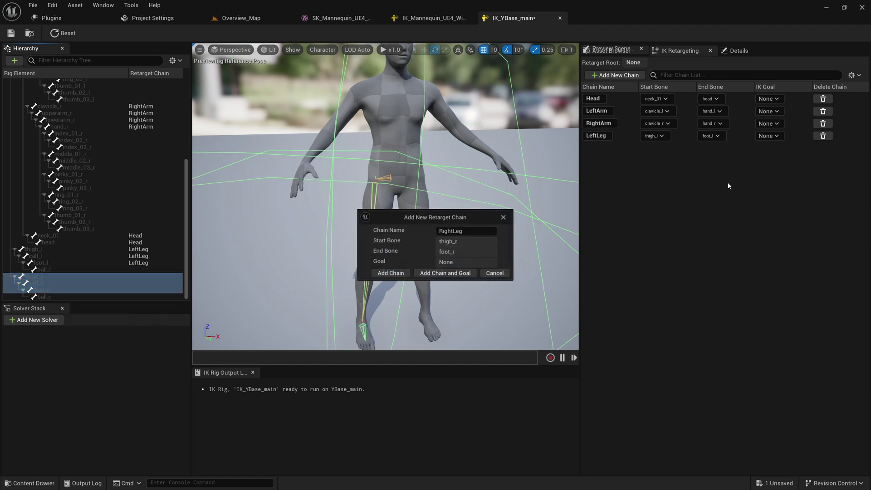
pyautogui.click(389, 274)
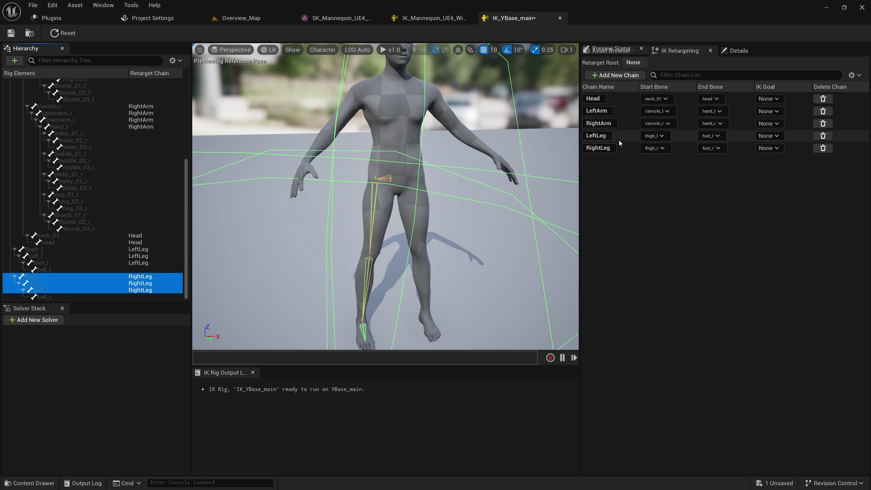
# Add a Spine retarget chain from spine_01 to spine_03 without a goal to the YBase_main rig, and switch back to the mannequin's IK rig
pyautogui.scroll(5, 19, 192)
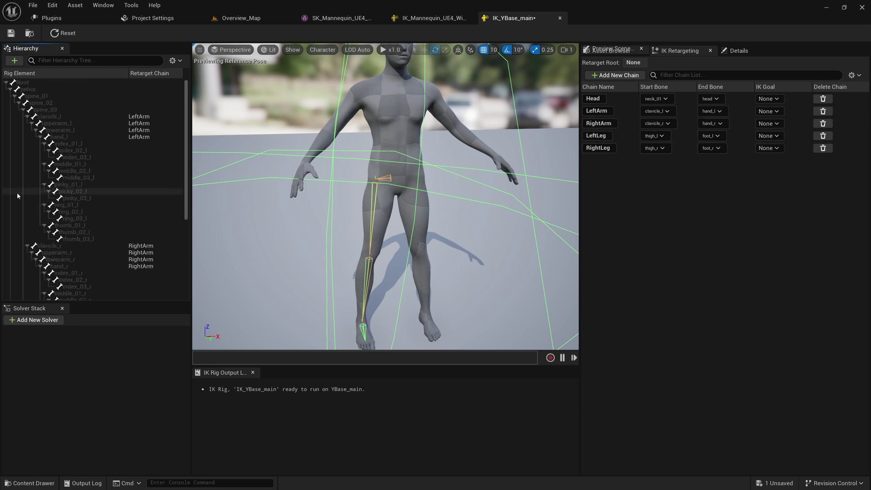
pyautogui.click(40, 96)
pyautogui.keyDown('shift'); pyautogui.click(41, 103); pyautogui.keyUp('shift')
pyautogui.keyDown('shift'); pyautogui.click(41, 109); pyautogui.keyUp('shift')
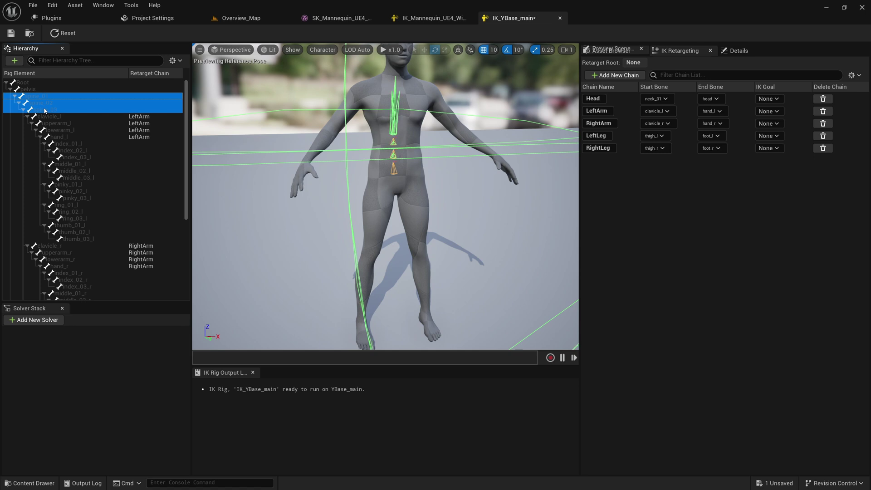
pyautogui.rightClick(49, 98)
pyautogui.click(78, 247)
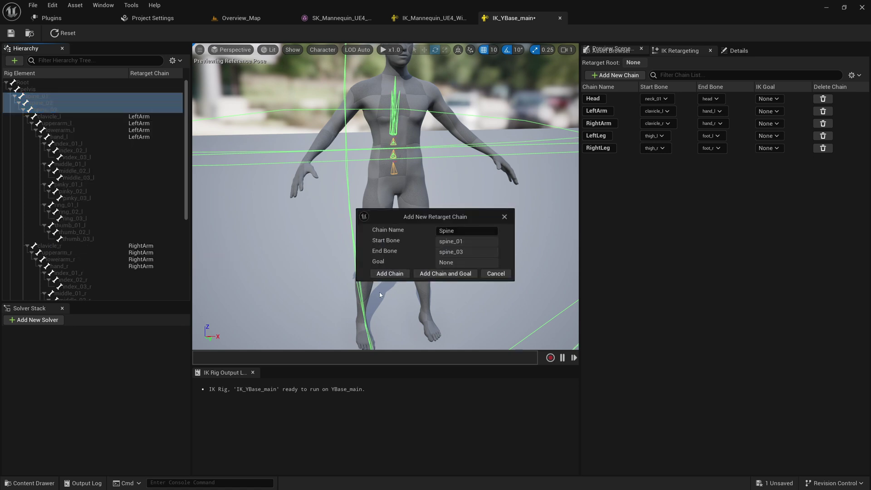
pyautogui.click(389, 273)
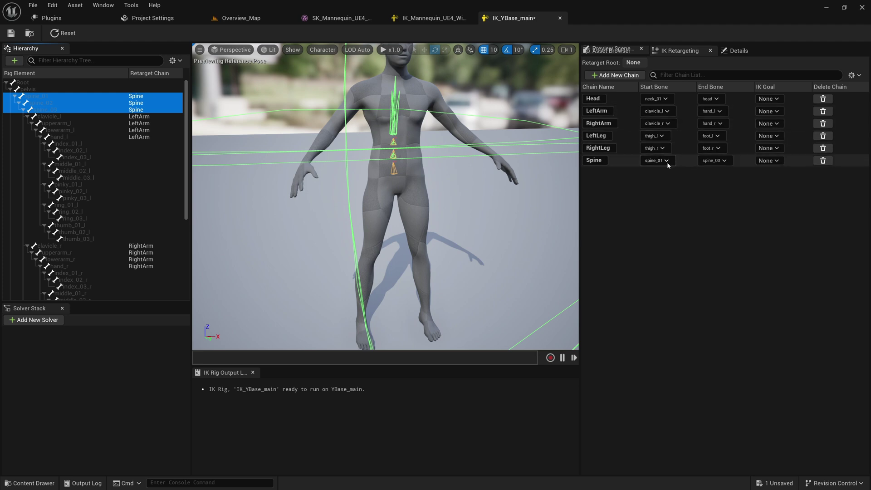
pyautogui.click(431, 23)
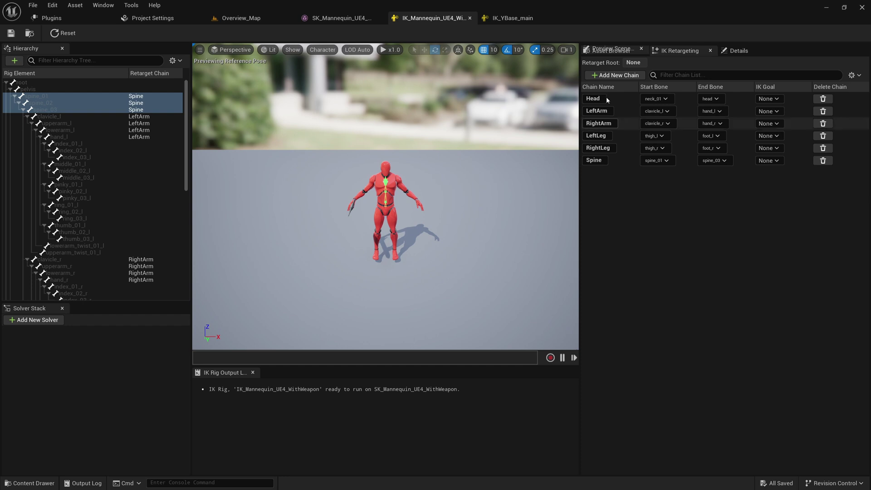
# Compare the chains of both IK rigs, set the pelvis as retarget root in the mannequin's IK rig, and save it
pyautogui.click(511, 18)
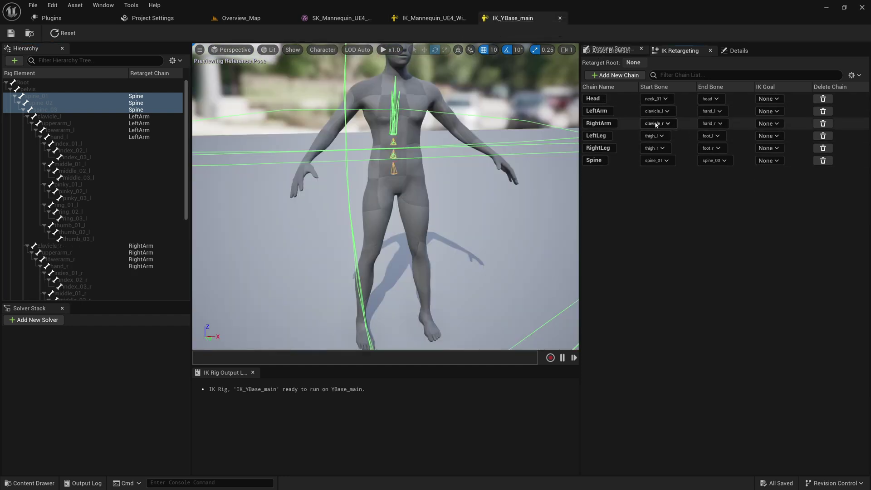
pyautogui.click(435, 18)
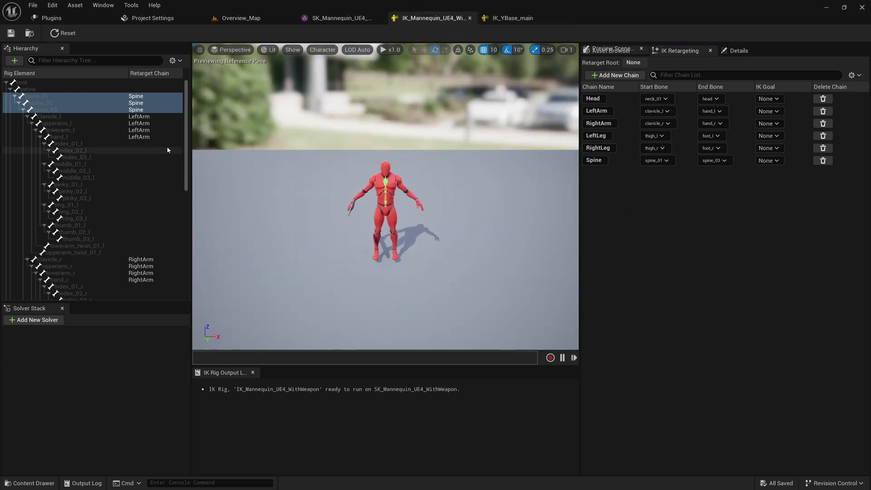
pyautogui.click(60, 84)
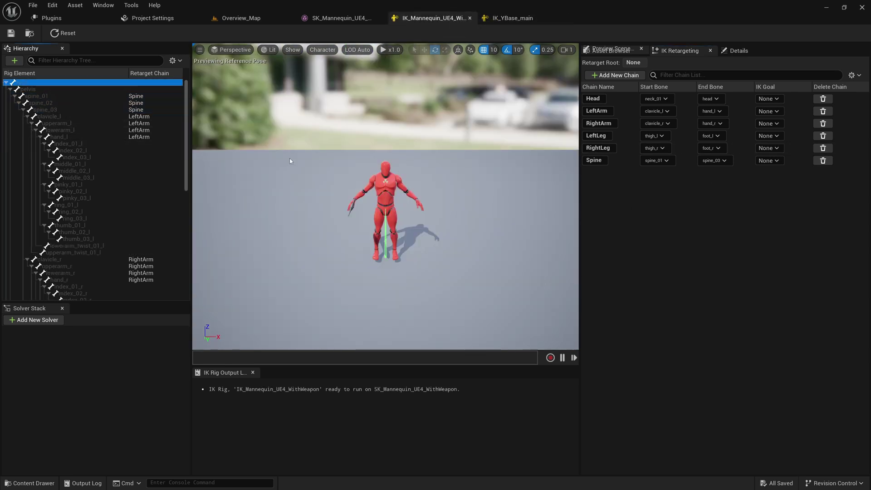
pyautogui.click(34, 89)
pyautogui.click(32, 84)
pyautogui.click(39, 89)
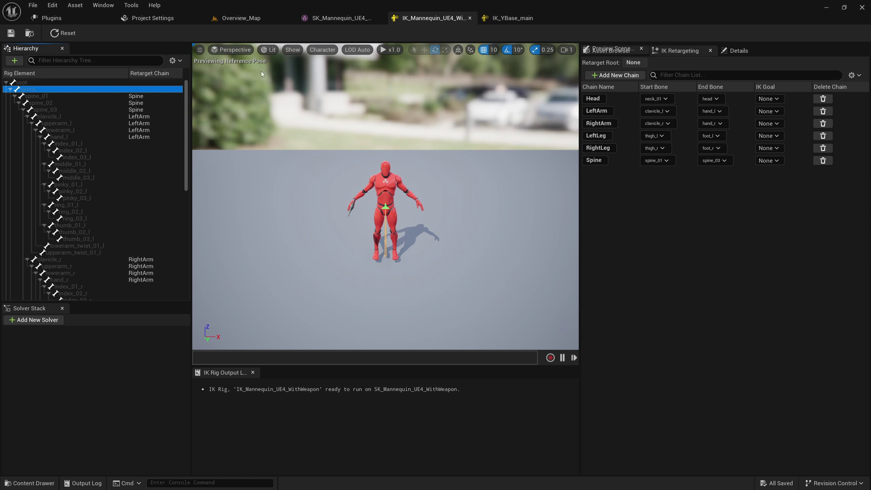
pyautogui.click(52, 84)
pyautogui.click(54, 90)
pyautogui.rightClick(54, 91)
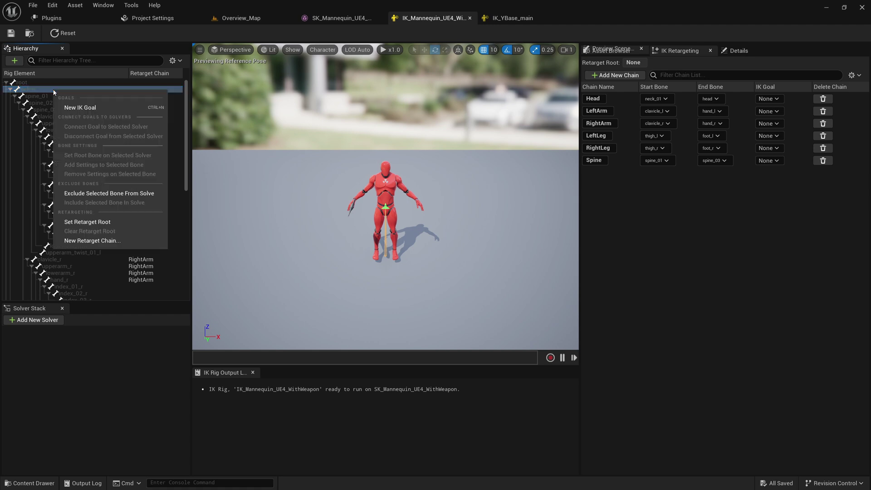
pyautogui.click(86, 222)
pyautogui.click(11, 34)
# Set the pelvis bone as the retarget root in the IK_YBase_main rig and save the asset
pyautogui.click(512, 18)
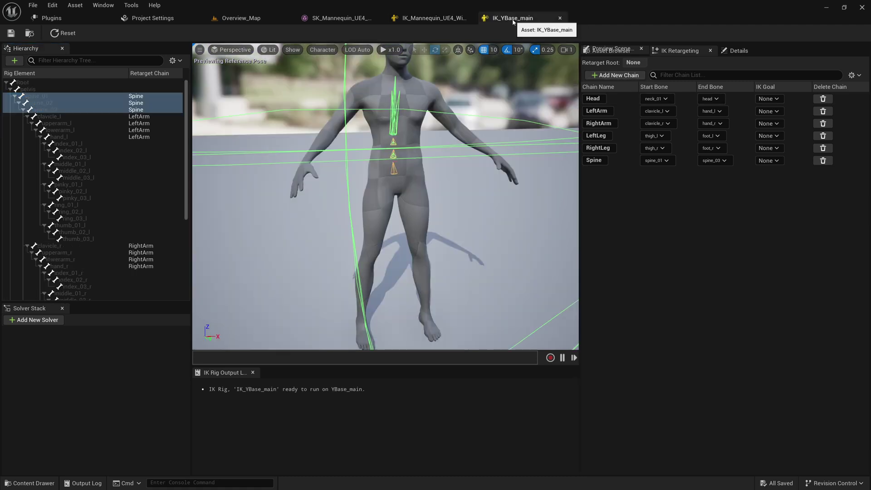
pyautogui.click(40, 90)
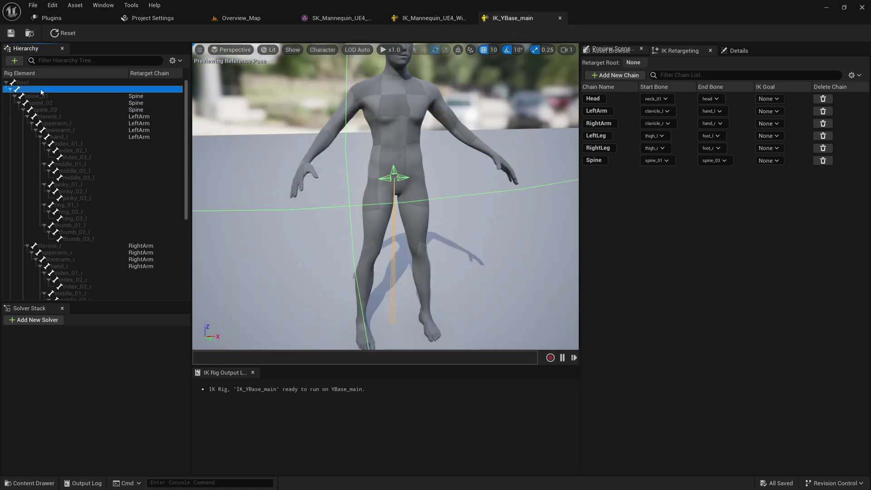
pyautogui.rightClick(41, 91)
pyautogui.click(68, 221)
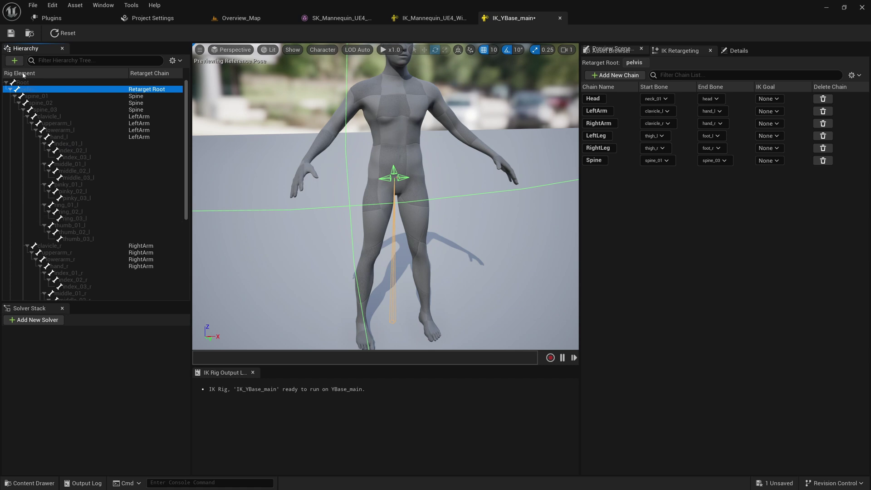
pyautogui.click(11, 33)
pyautogui.click(746, 312)
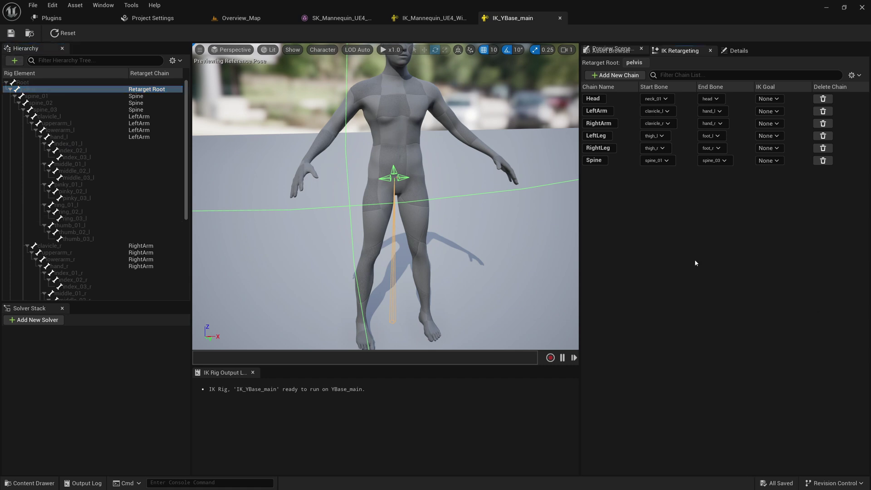
# Create an IK Retargeter named IK_YOS3D_Retargeter in the Souls_Starters_YOS3D folder of the Overview_Map project content
pyautogui.click(241, 18)
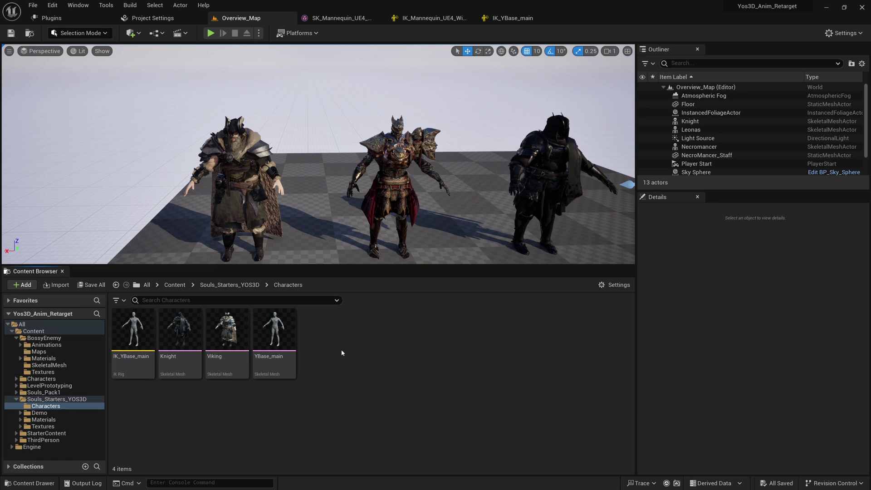
pyautogui.click(229, 284)
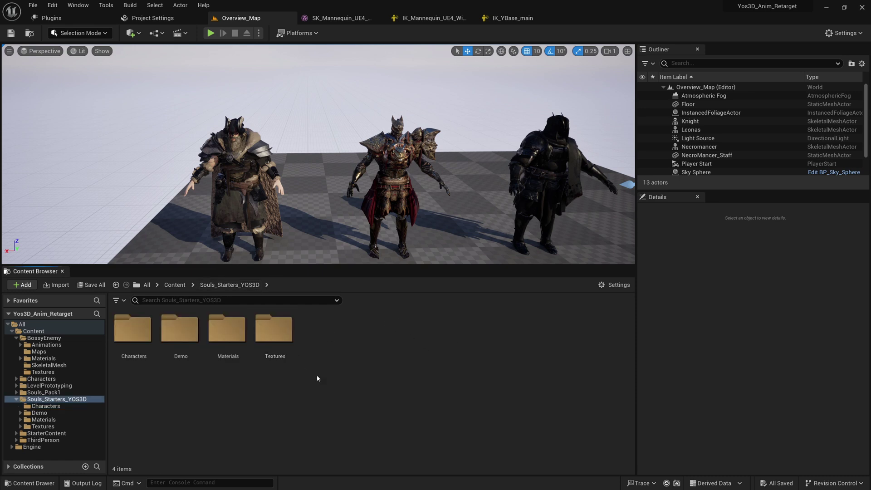
pyautogui.rightClick(343, 360)
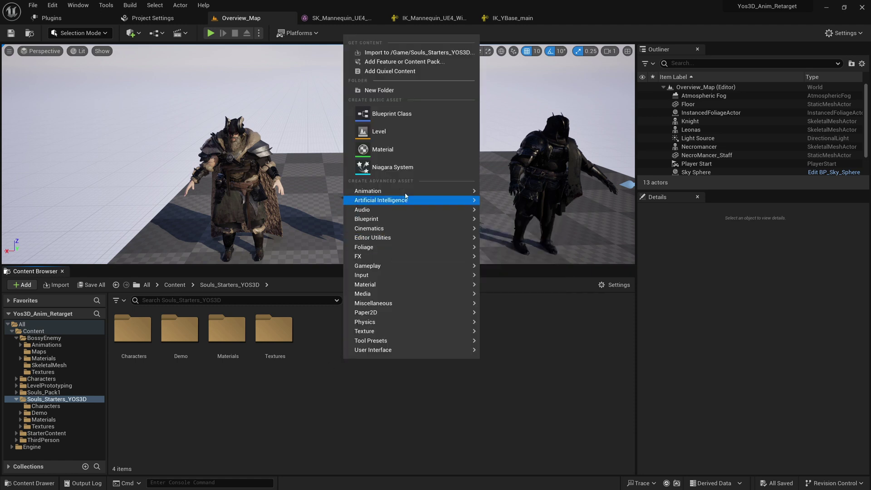
pyautogui.moveTo(472, 191)
pyautogui.moveTo(544, 379)
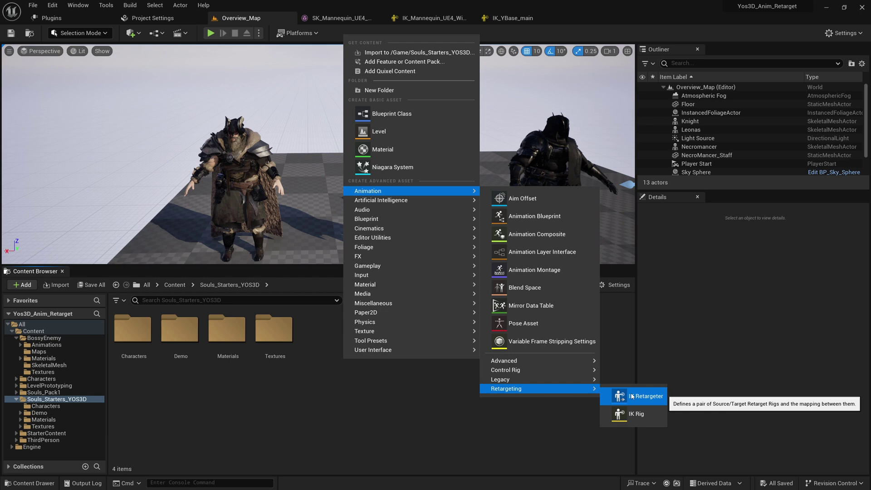
pyautogui.click(632, 396)
pyautogui.write('IK_YOS')
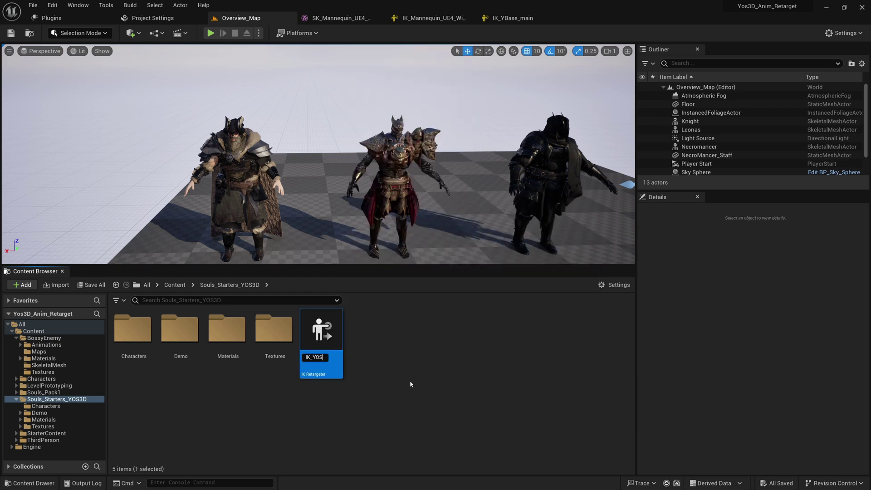
pyautogui.write('3D_Retargeter')
pyautogui.press('Return')
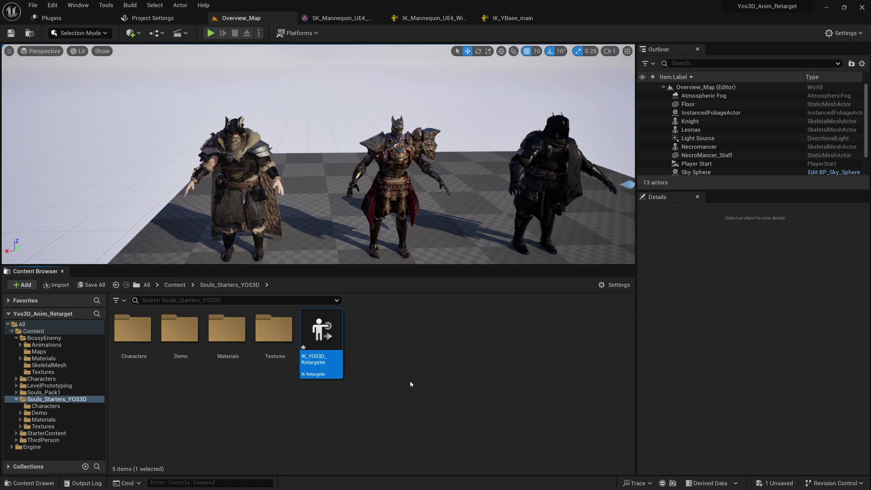
# Open IK_YOS3D_Retargeter, assign IK_Mannequin_UE4_WithWeapon as its source IK rig, and save it
pyautogui.doubleClick(323, 334)
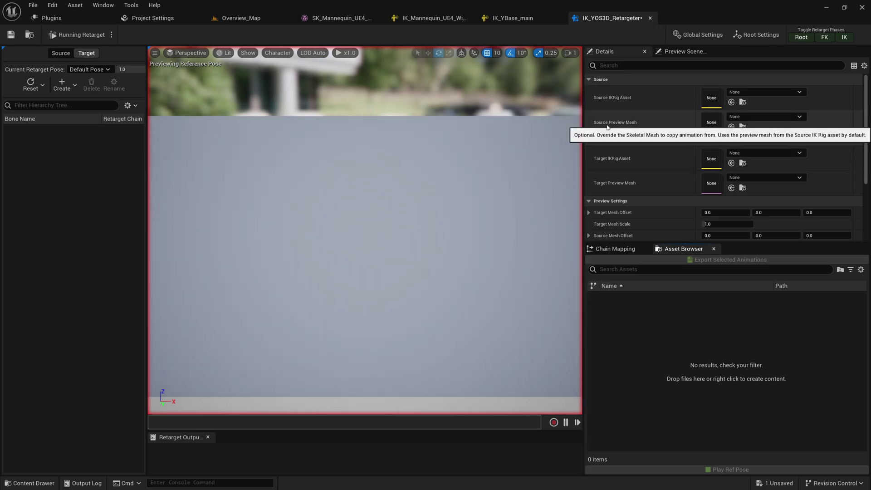
pyautogui.click(748, 91)
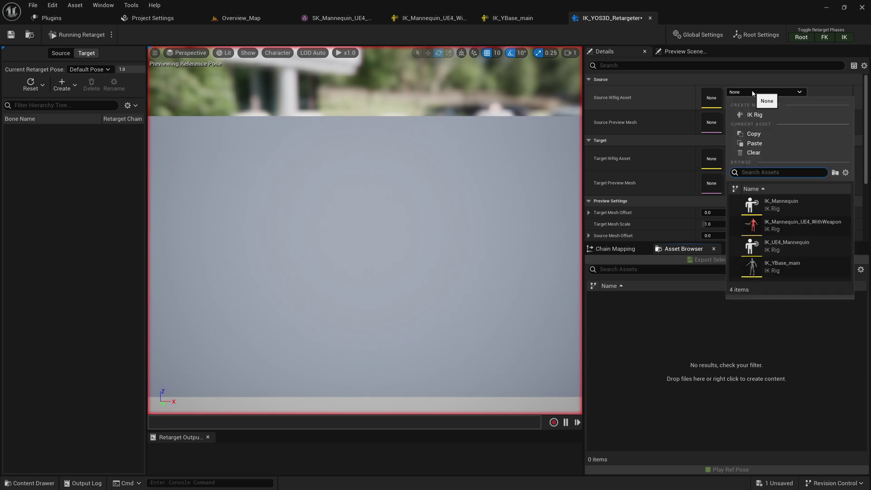
pyautogui.click(791, 226)
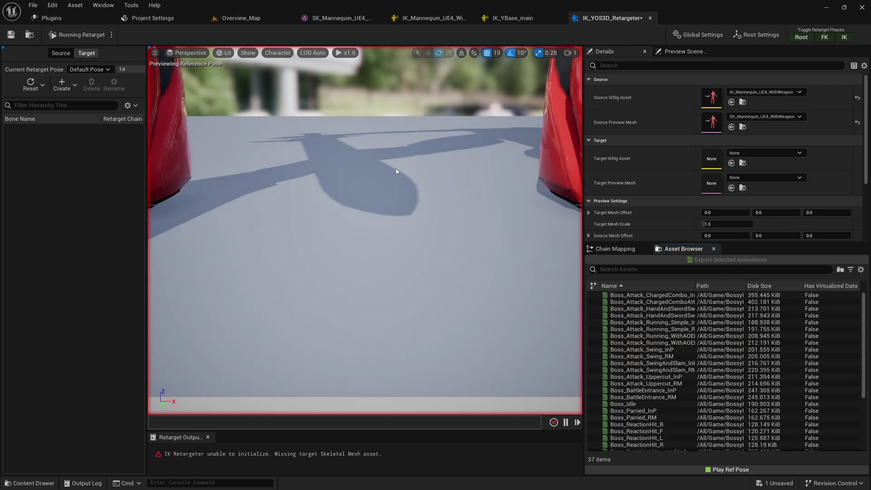
pyautogui.hotkey('ctrl', 's')
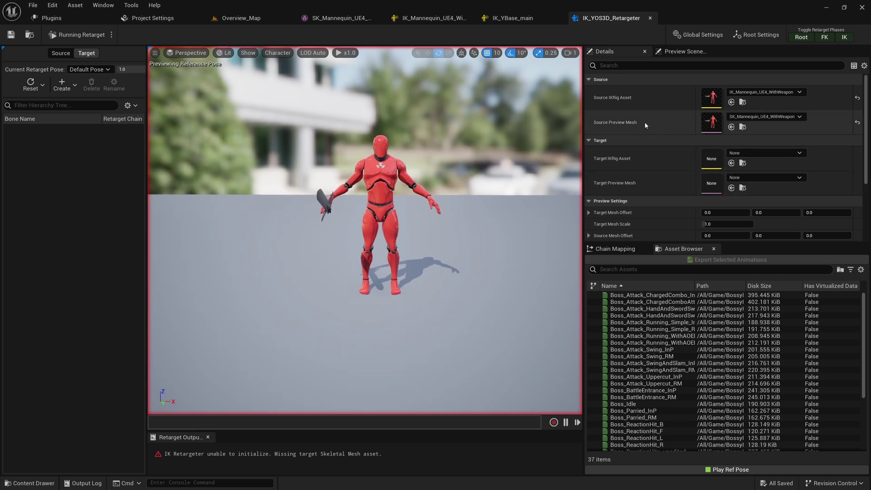
# Assign IK_YBase_main as the target IK rig, offset the target mesh about 178 in X, and save the retargeter
pyautogui.click(750, 156)
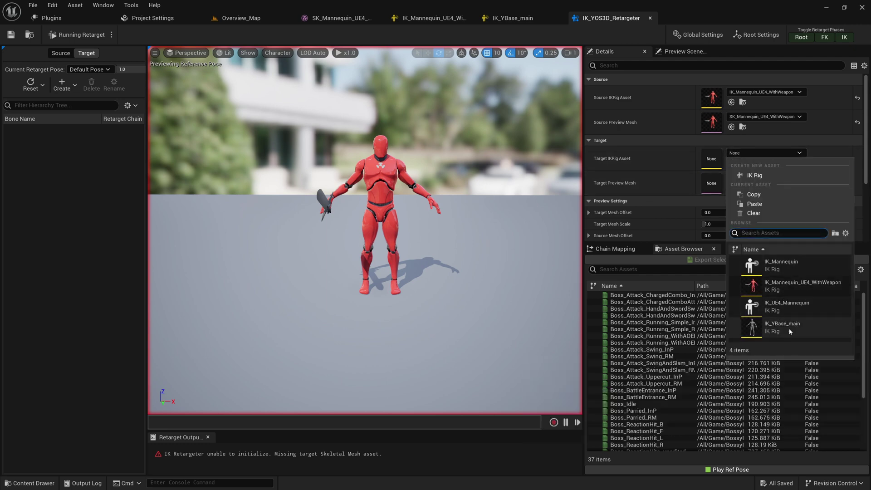
pyautogui.click(789, 330)
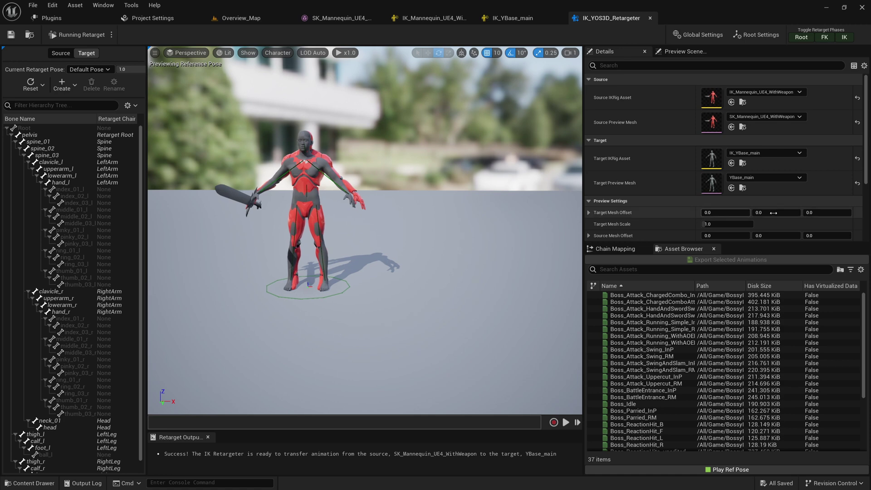
pyautogui.moveTo(725, 213); pyautogui.dragTo(811, 212)
pyautogui.hotkey('ctrl', 's')
pyautogui.scroll(-3, 365, 226)
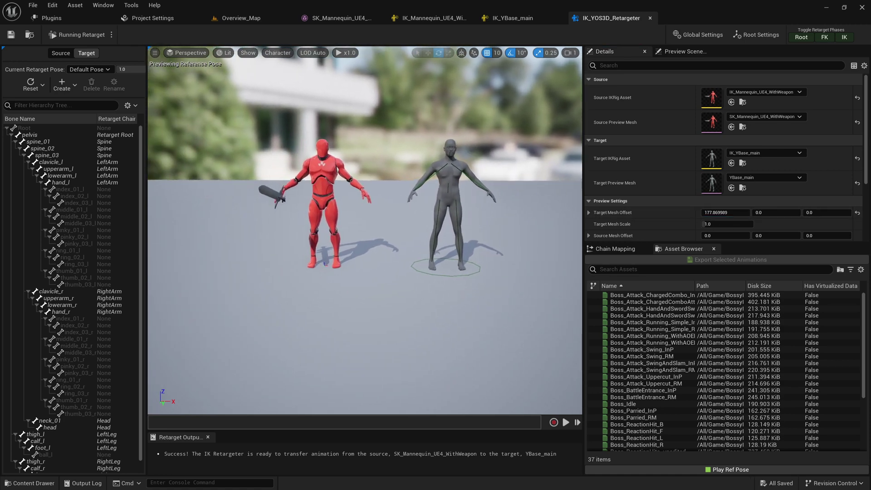
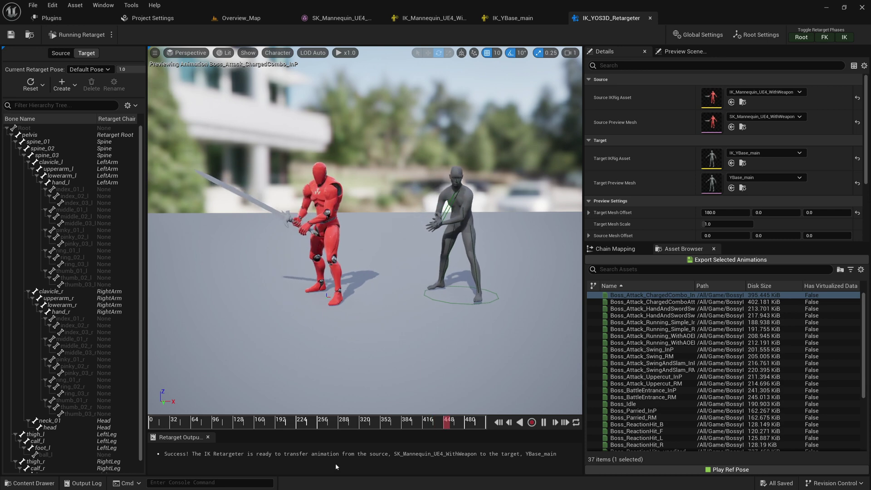
# Pause the Boss_Attack_ChargedCombo_InP preview and examine the left hand's finger bones in the IK_YBase_main rig
pyautogui.click(546, 422)
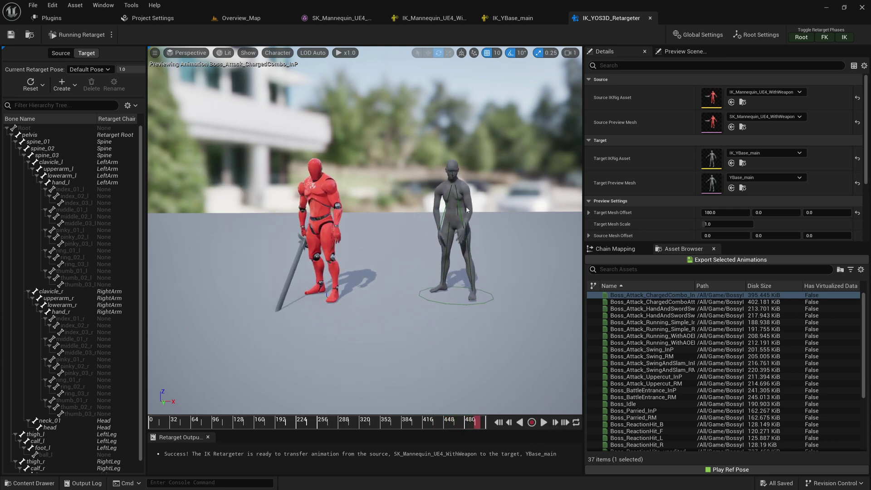
pyautogui.click(537, 18)
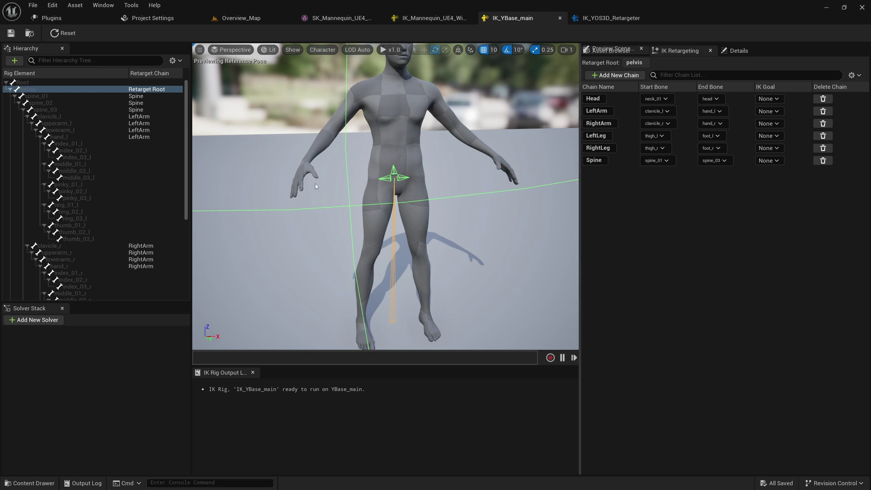
pyautogui.click(83, 150)
pyautogui.click(84, 156)
pyautogui.click(79, 144)
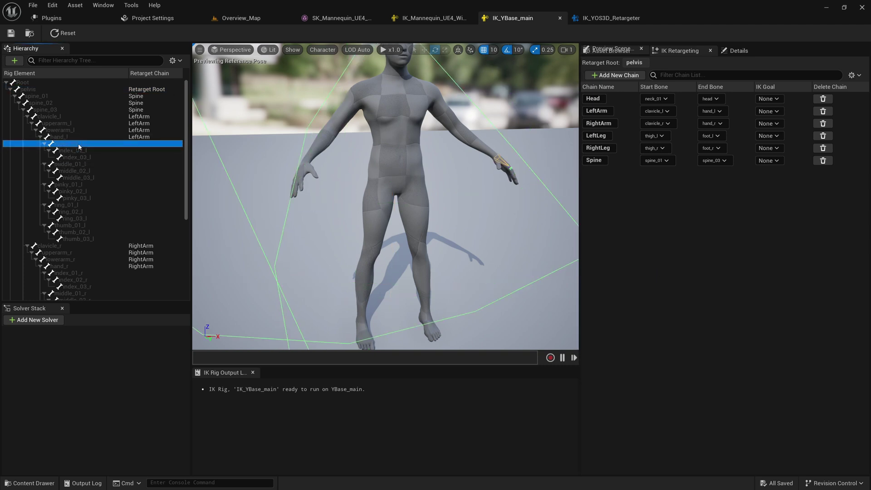
pyautogui.click(75, 150)
pyautogui.click(66, 164)
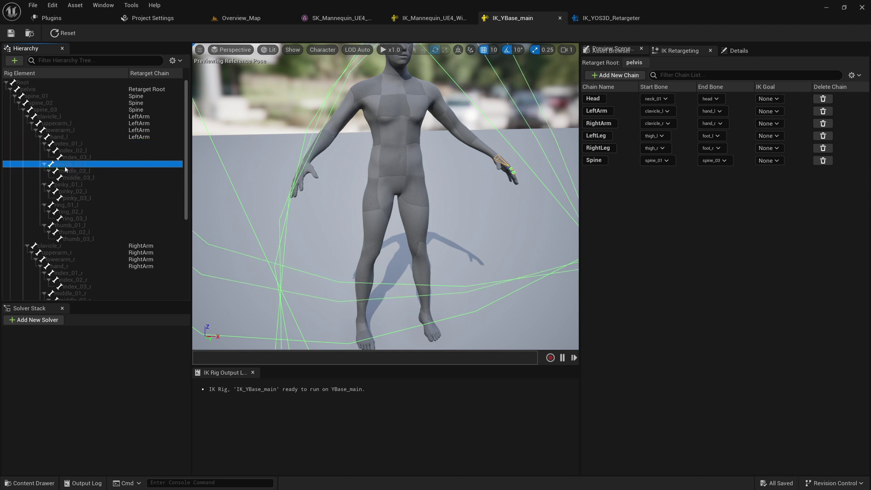
pyautogui.keyDown('shift'); pyautogui.click(78, 178); pyautogui.keyUp('shift')
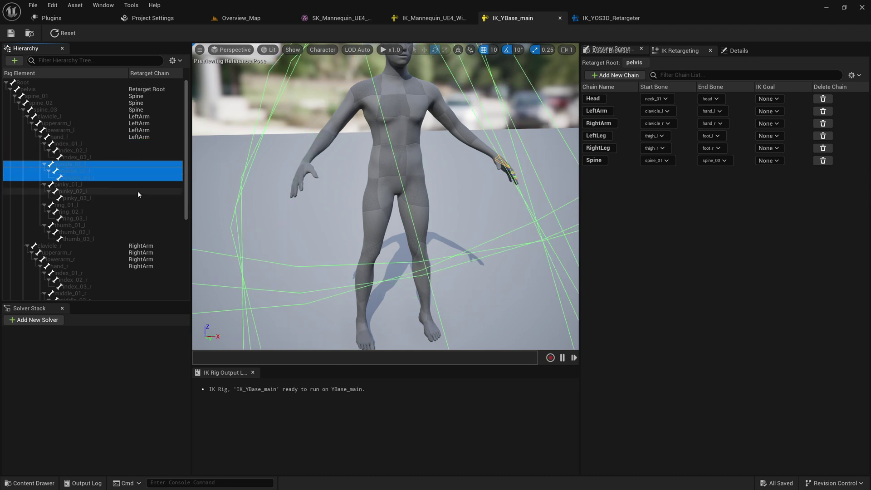
pyautogui.click(81, 183)
pyautogui.keyDown('shift'); pyautogui.click(78, 206); pyautogui.keyUp('shift')
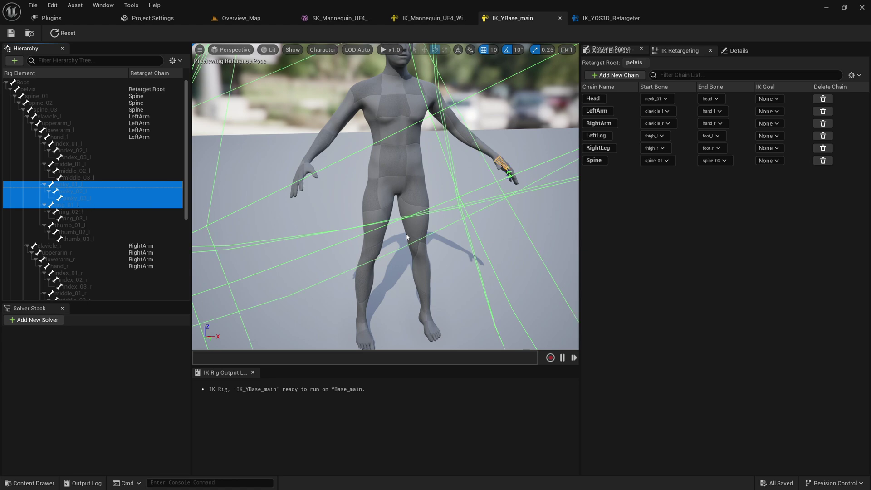
pyautogui.moveTo(385, 204); pyautogui.dragTo(455, 180)
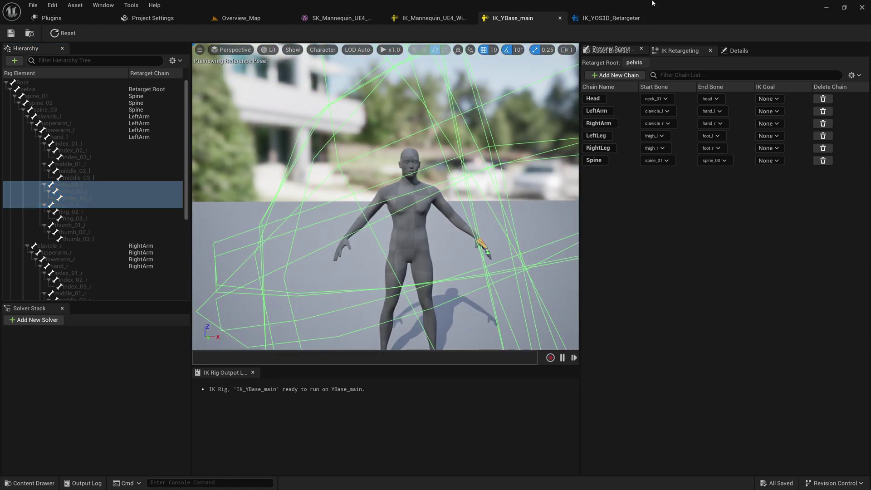
# Check the retargeter preview again and examine the left index finger, IK foot and IK hand bones in the mannequin's IK rig
pyautogui.click(610, 18)
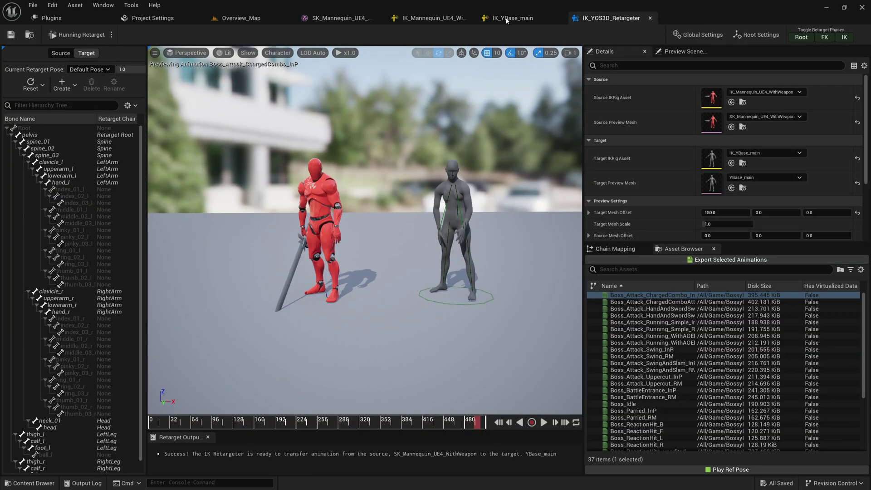
pyautogui.click(519, 18)
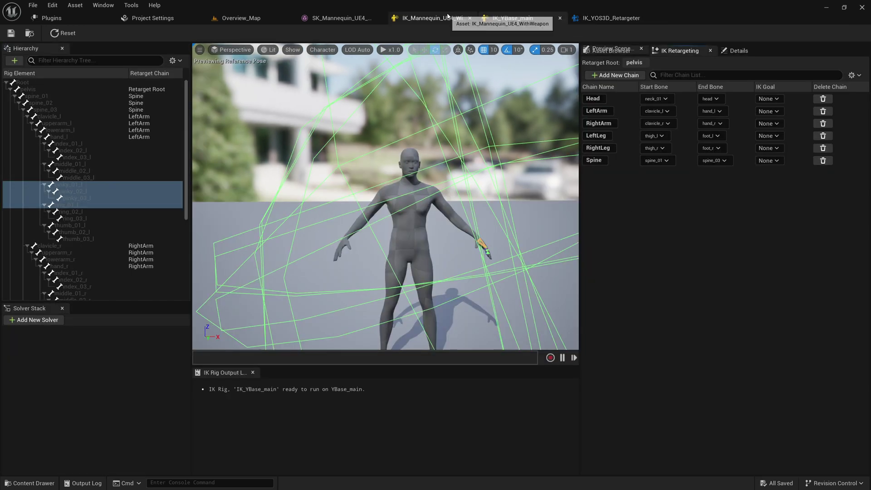
pyautogui.click(433, 18)
pyautogui.click(80, 144)
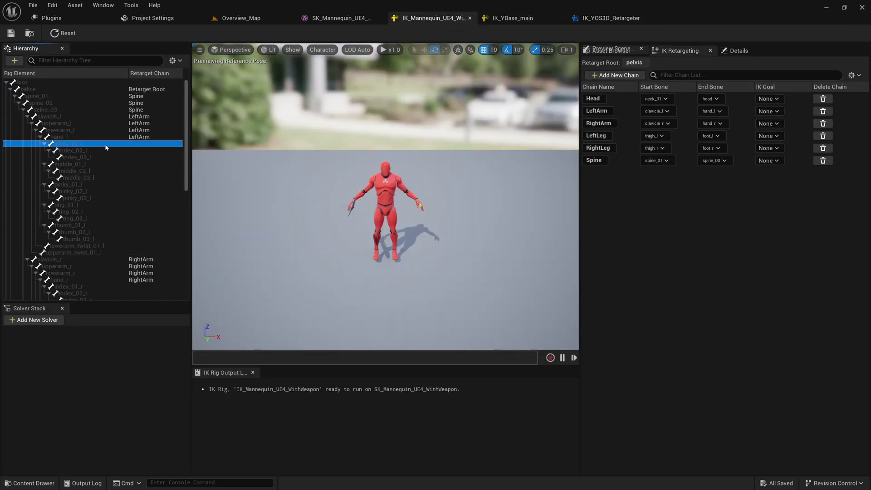
pyautogui.scroll(-10, 110, 254)
pyautogui.click(107, 270)
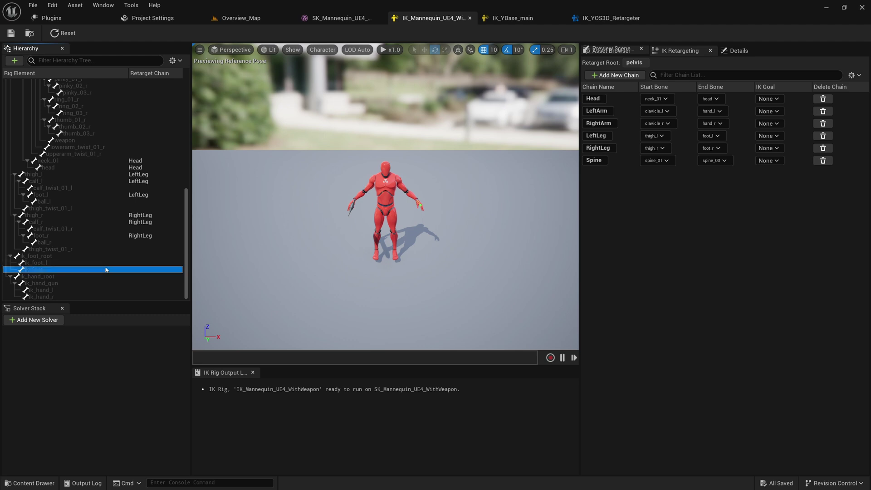
pyautogui.click(93, 290)
pyautogui.click(77, 296)
pyautogui.click(68, 283)
pyautogui.click(68, 257)
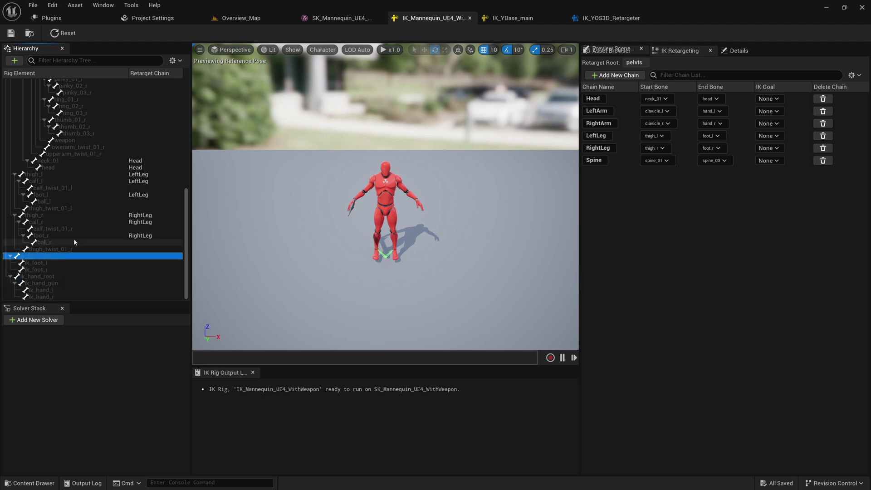
# Compare the right leg bones and retarget chains of the mannequin's IK rig with those of the IK_YBase_main rig
pyautogui.click(72, 236)
pyautogui.click(95, 215)
pyautogui.click(512, 18)
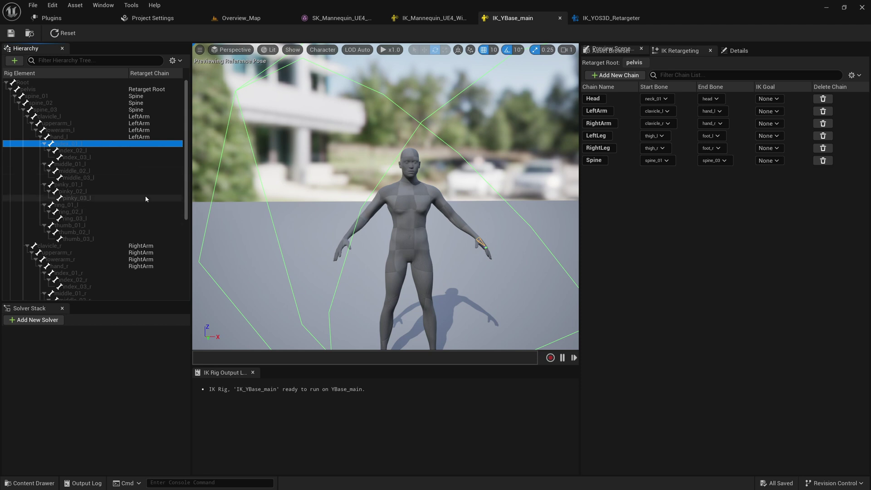
pyautogui.scroll(-10, 107, 252)
pyautogui.click(433, 18)
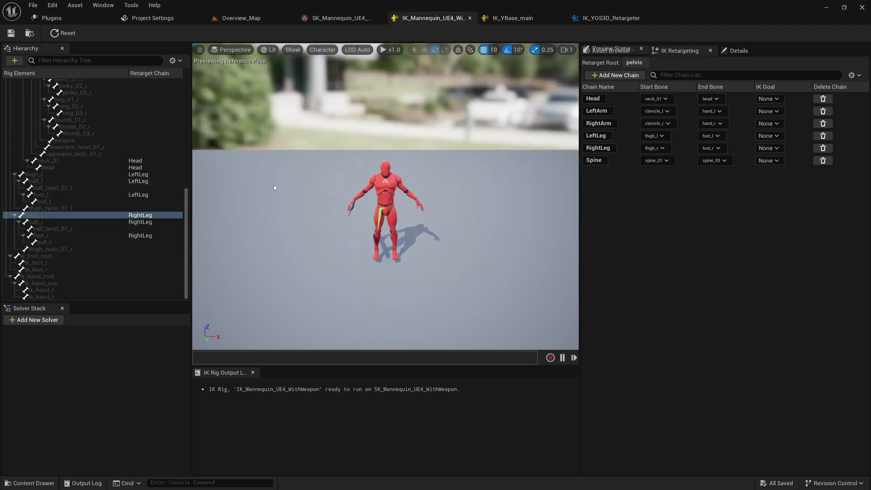
pyautogui.doubleClick(595, 98)
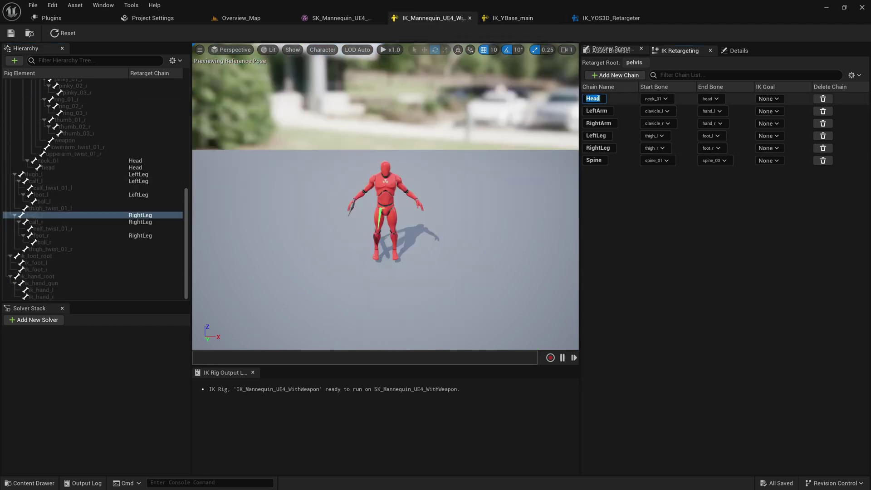
pyautogui.click(512, 18)
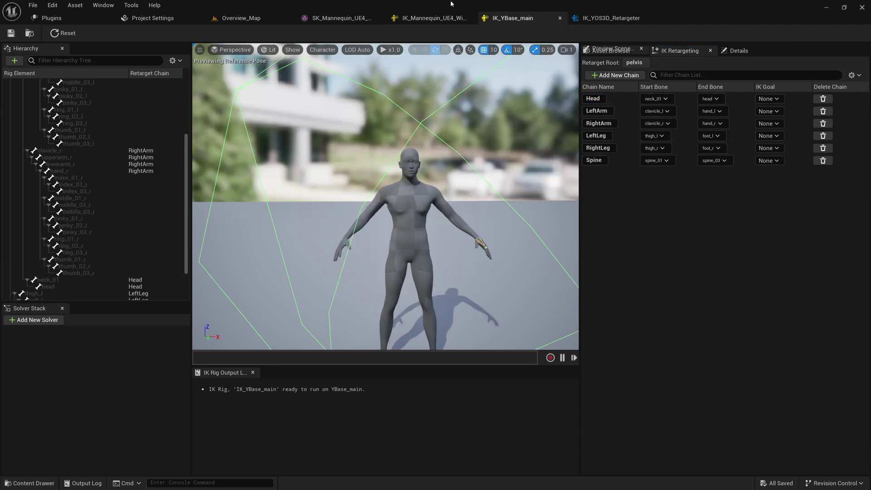
pyautogui.click(449, 18)
# Compare the source and target meshes in IK_YOS3D_Retargeter, then play the Boss_Attack_ChargedCombo_InP animation on both
pyautogui.click(588, 20)
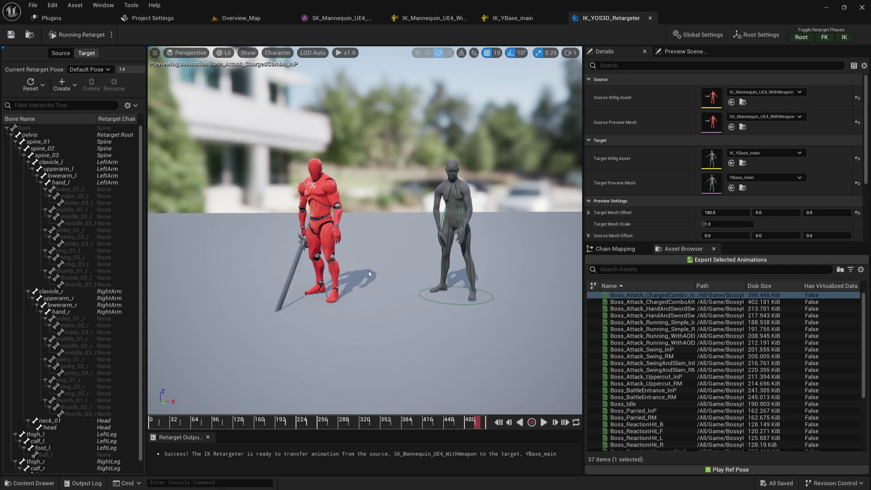
pyautogui.scroll(3, 365, 269)
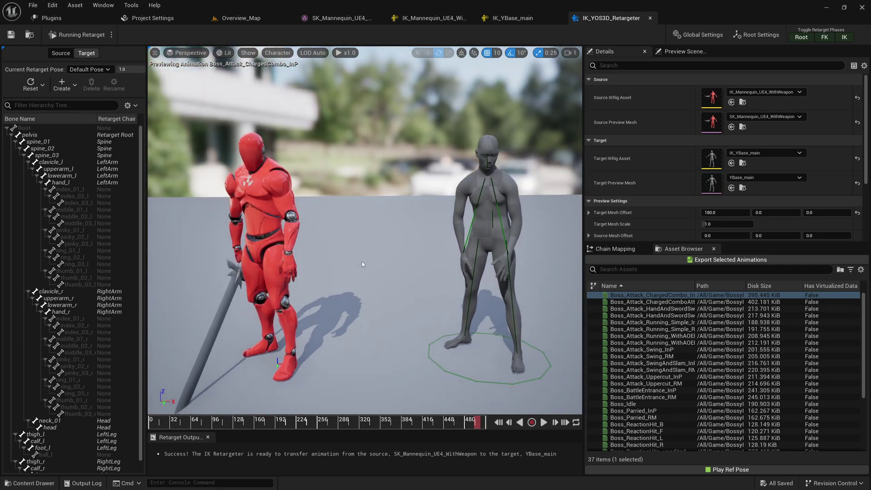
pyautogui.scroll(-2, 362, 264)
pyautogui.scroll(1, 362, 264)
pyautogui.scroll(-1, 362, 263)
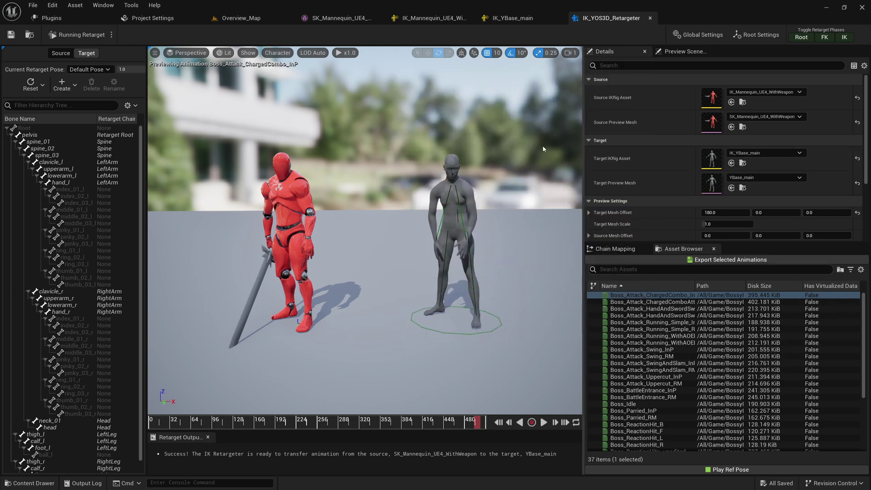
pyautogui.scroll(3, 453, 184)
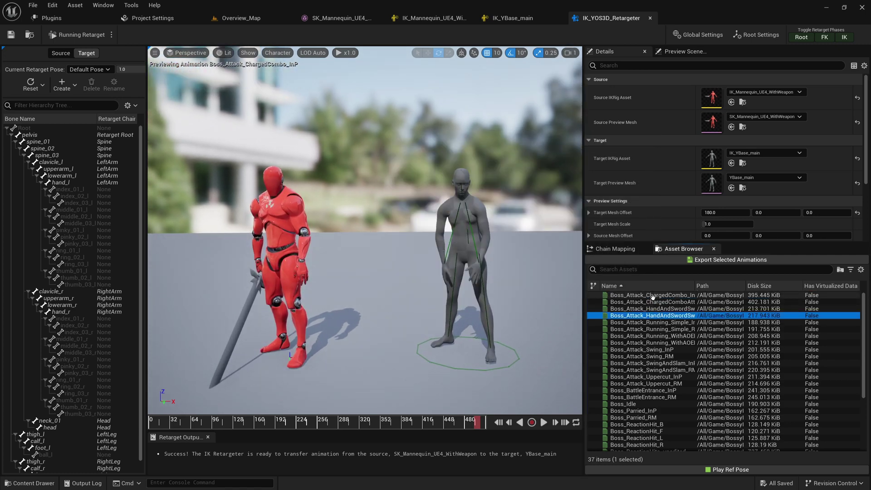
pyautogui.click(613, 302)
pyautogui.click(612, 297)
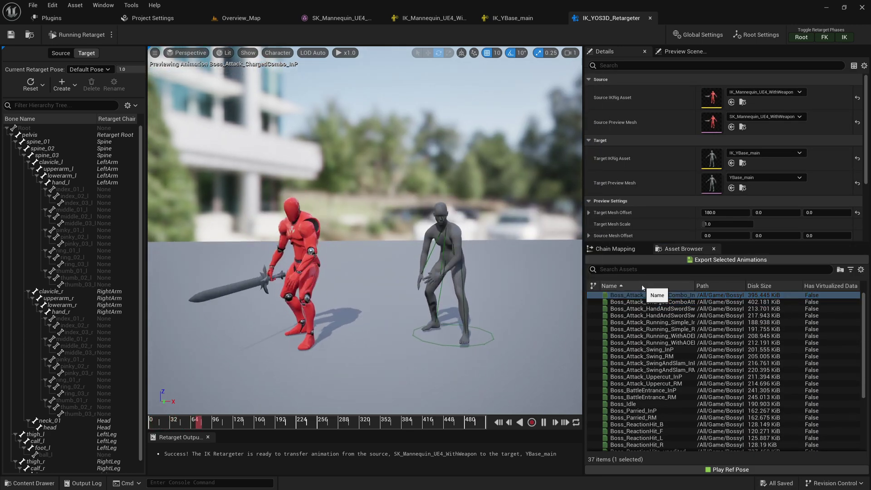
# Export the retargeted Boss_Attack_ChargedCombo_InP animation to the Souls_Starters_YOS3D folder and open the exported asset
pyautogui.click(729, 260)
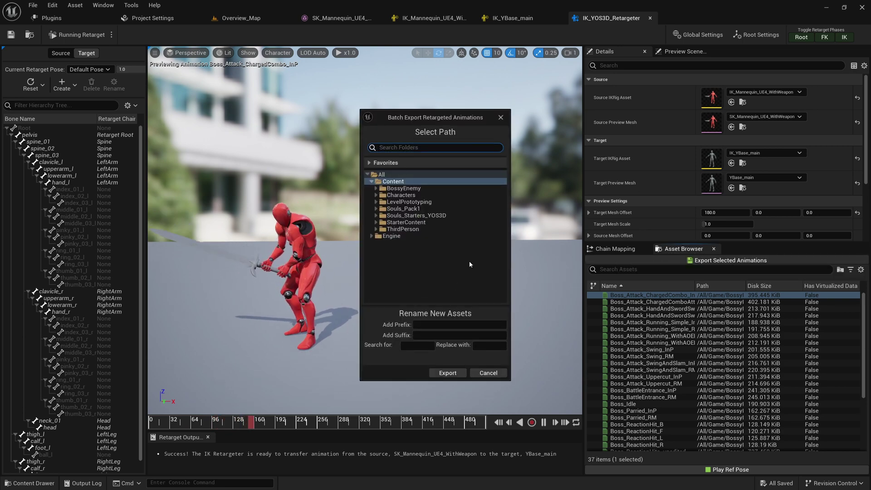
pyautogui.click(410, 209)
pyautogui.click(417, 215)
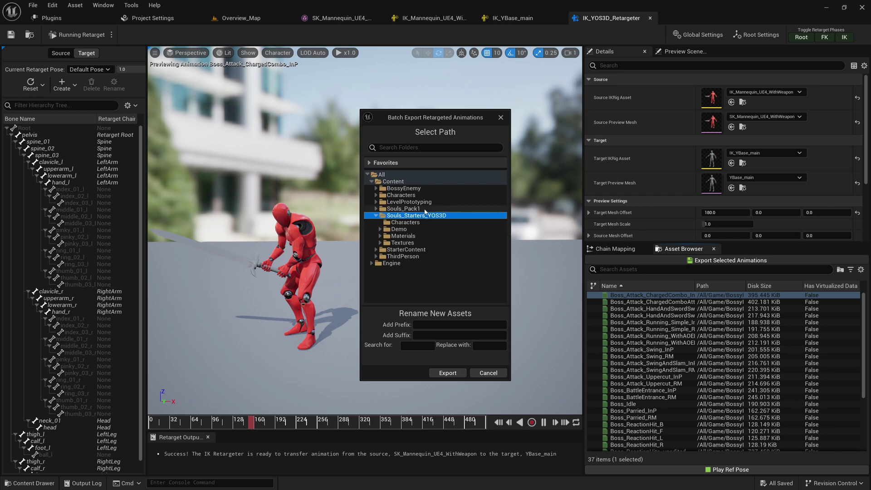
pyautogui.click(448, 372)
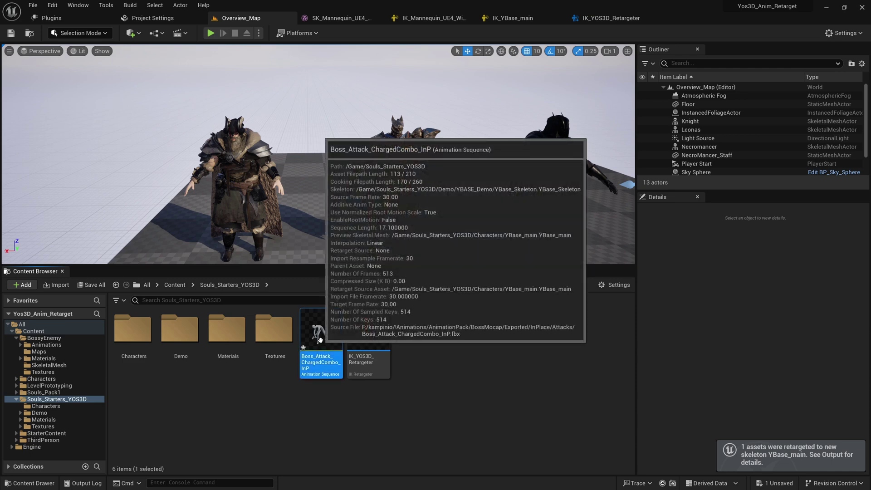
pyautogui.doubleClick(319, 339)
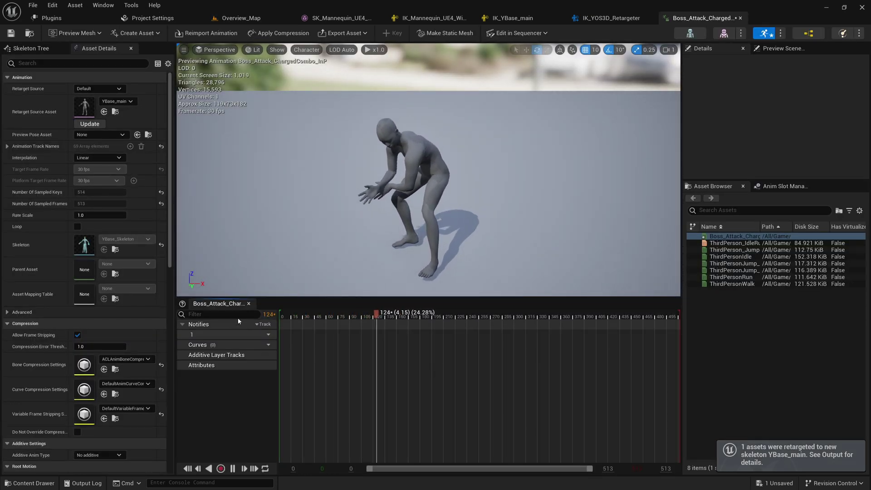
# In Overview_Map, set the Knight's Animation Mode to Use Animation Asset and its Anim to Play to Boss_Attack_ChargedCombo_InP
pyautogui.click(284, 17)
pyautogui.scroll(6, 317, 154)
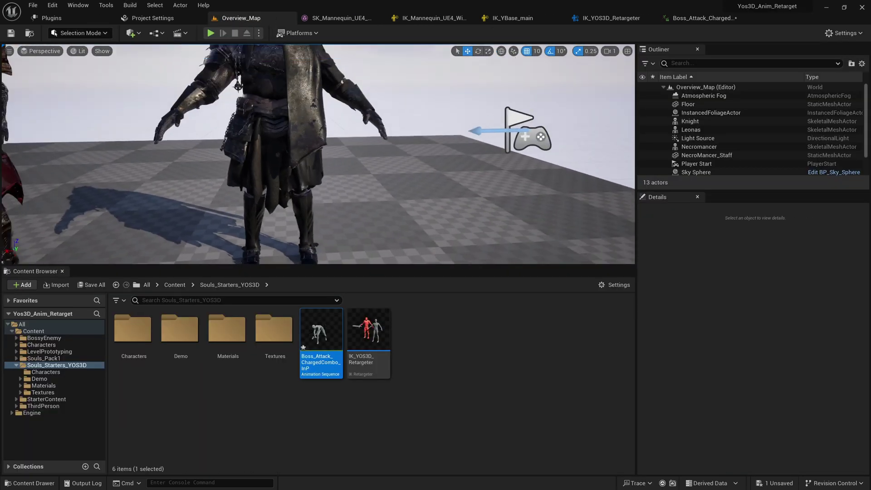
pyautogui.scroll(-5, 318, 154)
pyautogui.click(690, 121)
pyautogui.scroll(-3, 730, 326)
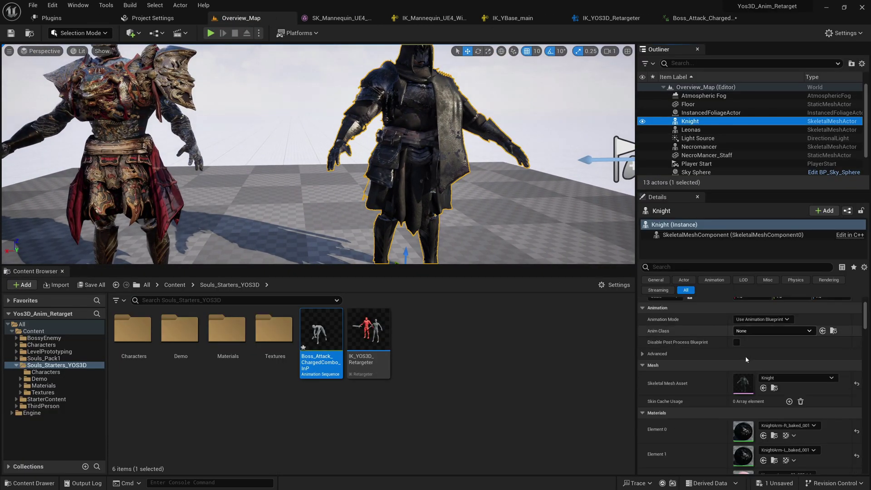
pyautogui.click(755, 327)
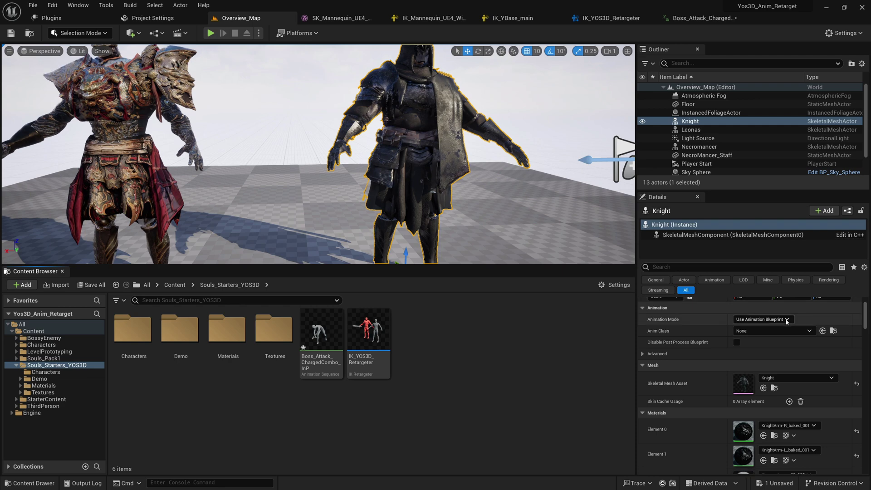
pyautogui.click(786, 321)
pyautogui.click(758, 335)
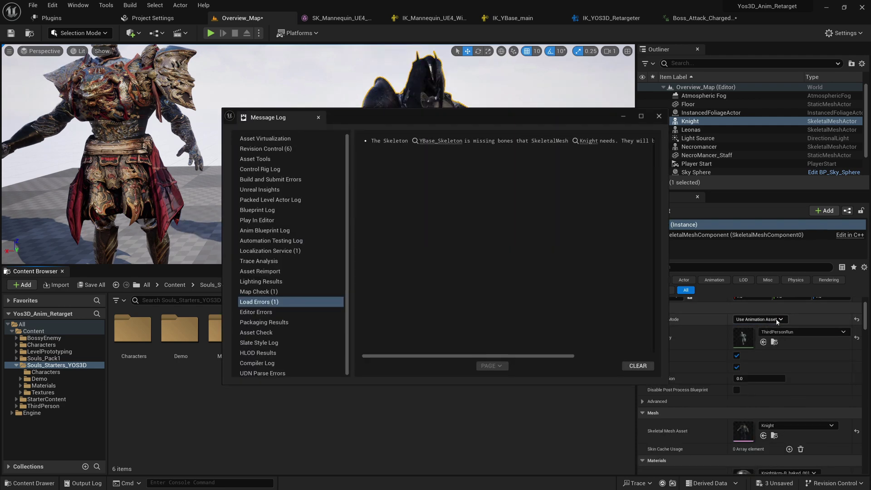
pyautogui.click(659, 117)
pyautogui.click(802, 332)
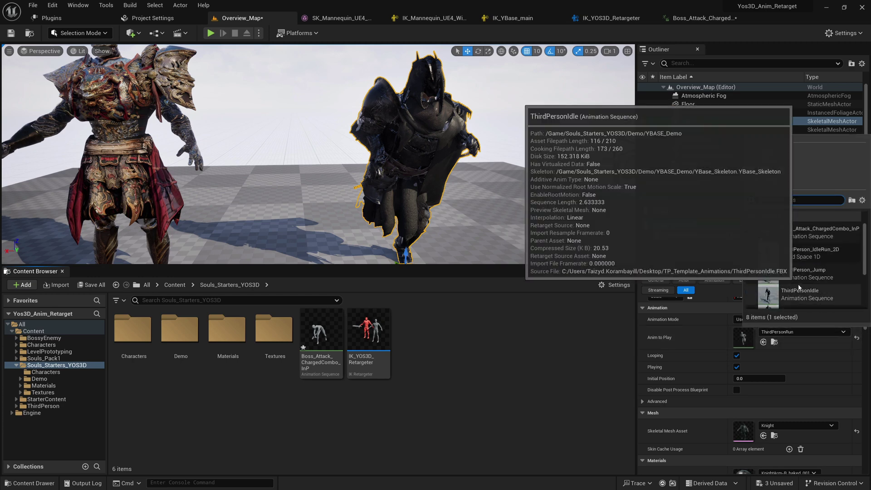
pyautogui.click(812, 232)
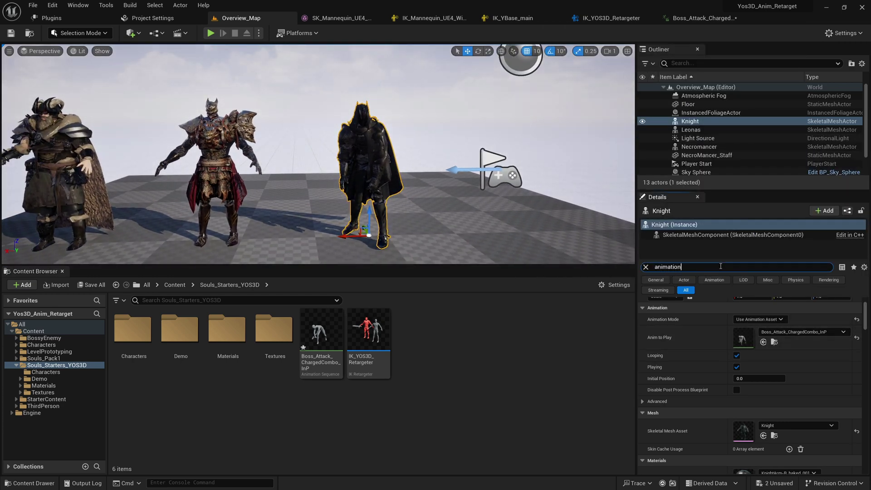
# Enable Update Animation in Editor for the Knight and save the map
pyautogui.scroll(-8, 743, 430)
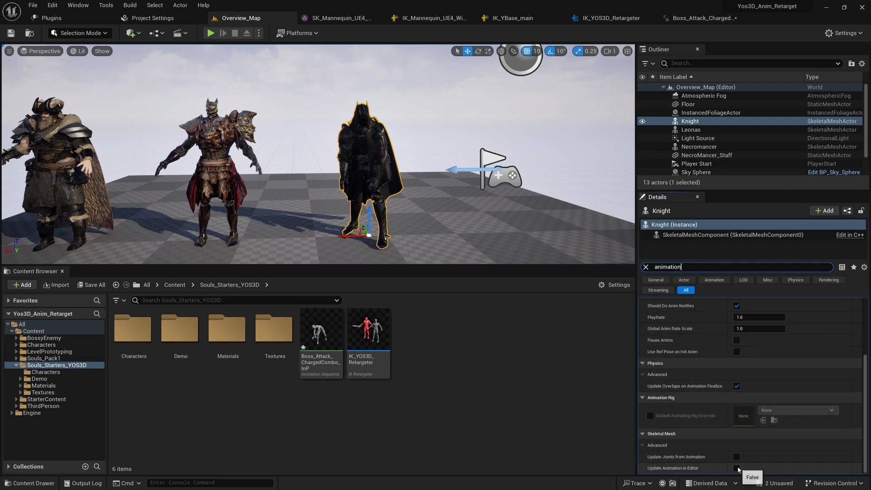
pyautogui.click(736, 468)
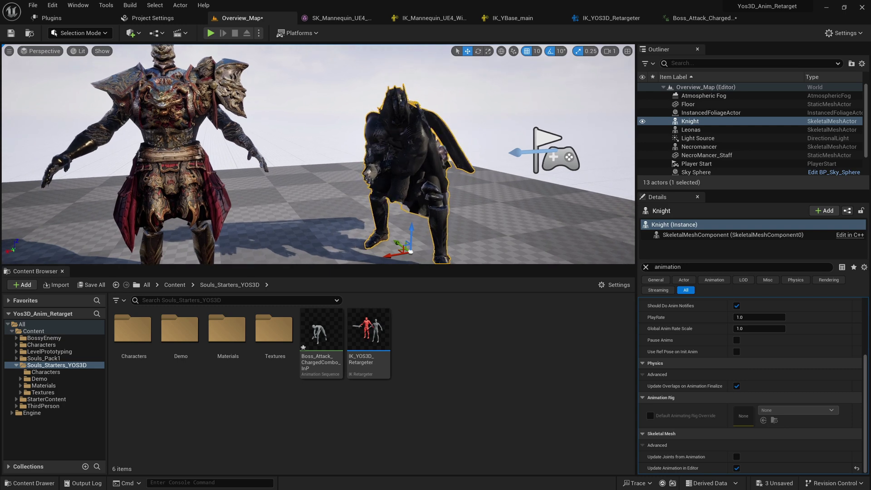
pyautogui.hotkey('ctrl', 's')
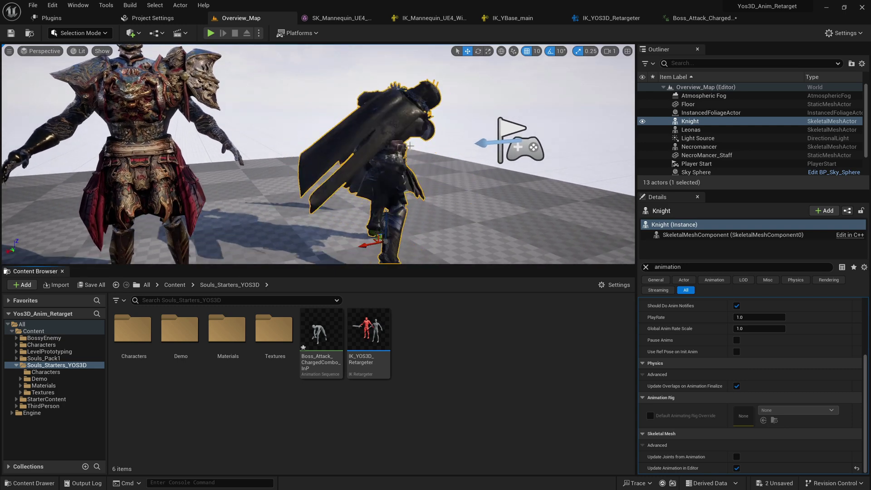
# Open the exported Boss_Attack_ChargedCombo_InP animation and set its preview mesh to the Knight
pyautogui.click(316, 318)
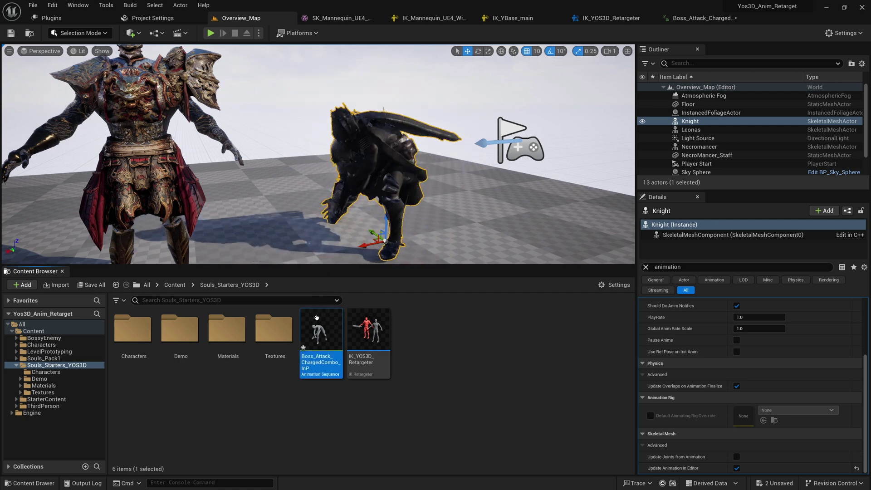
pyautogui.doubleClick(316, 317)
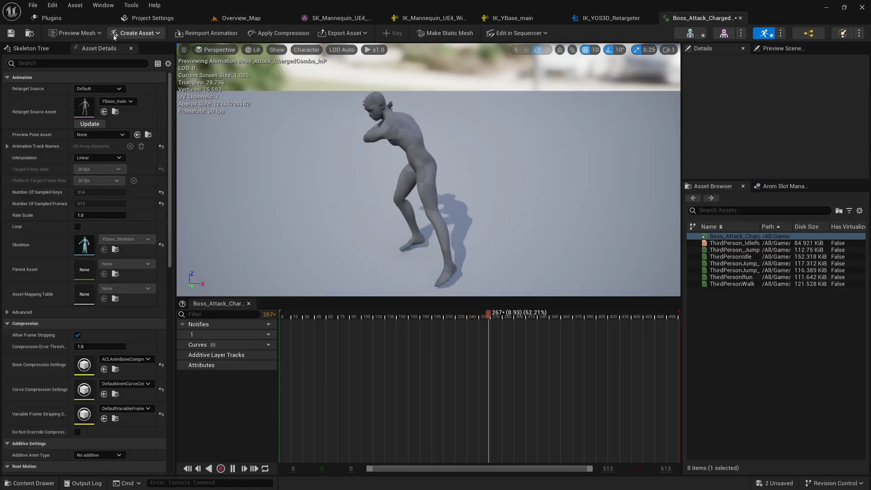
pyautogui.click(73, 33)
pyautogui.click(88, 88)
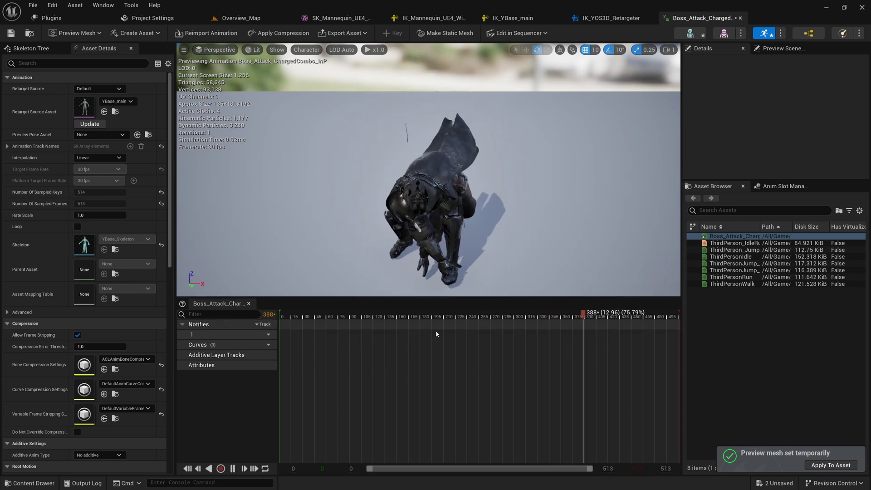
# Pause the Knight's animation preview and scrub back to about frame 216
pyautogui.click(233, 468)
pyautogui.click(489, 316)
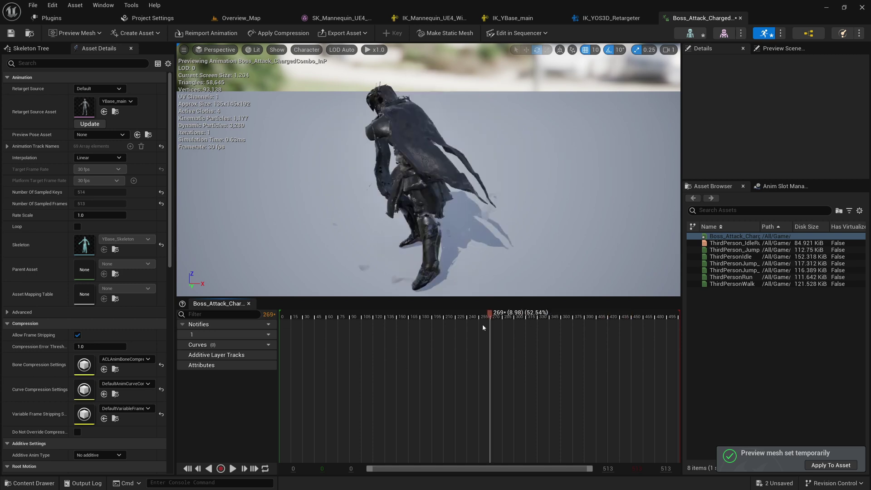
pyautogui.moveTo(483, 316); pyautogui.dragTo(447, 316)
# Display the Knight's bones with the All Hierarchy option and set the Bone Draw Size to 0.01
pyautogui.click(304, 50)
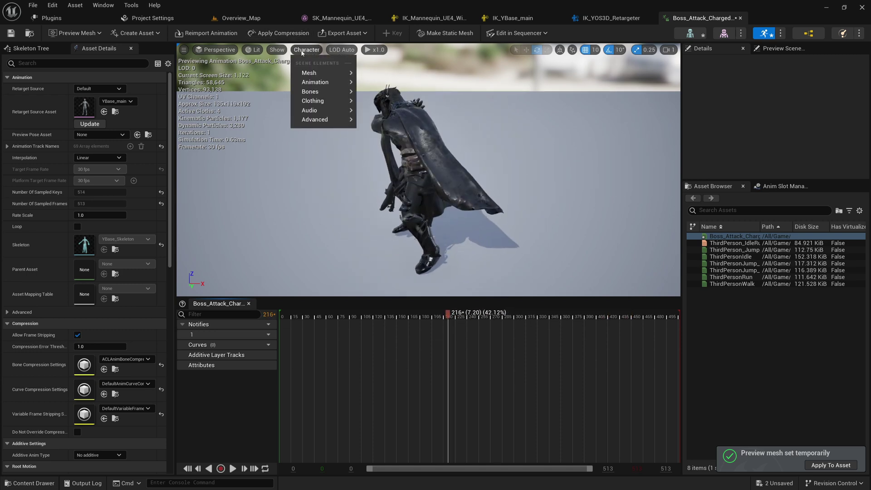
pyautogui.moveTo(318, 92)
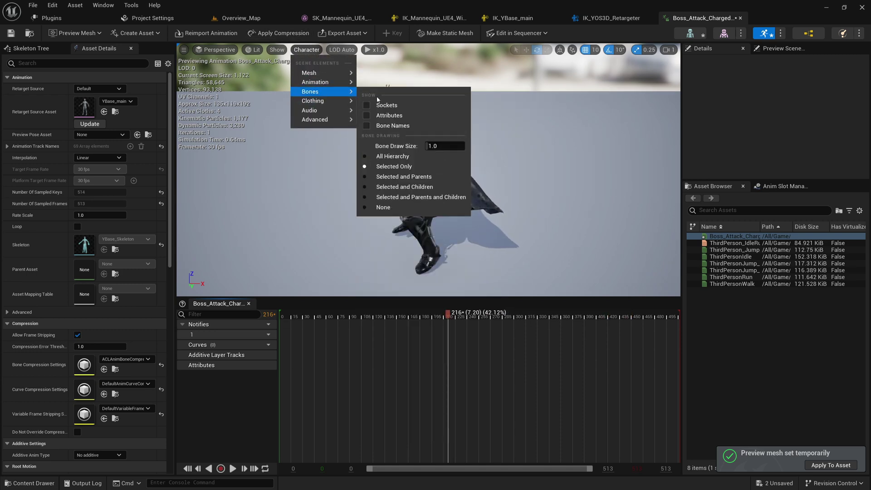
pyautogui.click(392, 156)
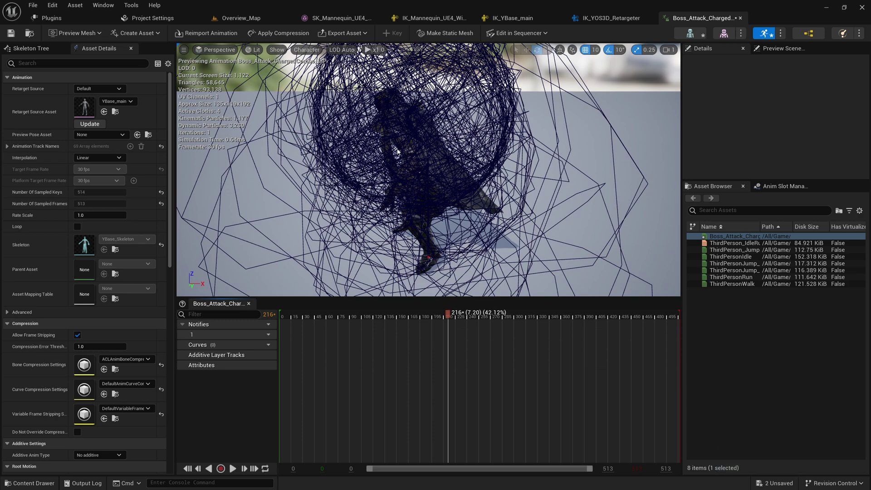
pyautogui.scroll(-3, 397, 147)
pyautogui.scroll(5, 399, 146)
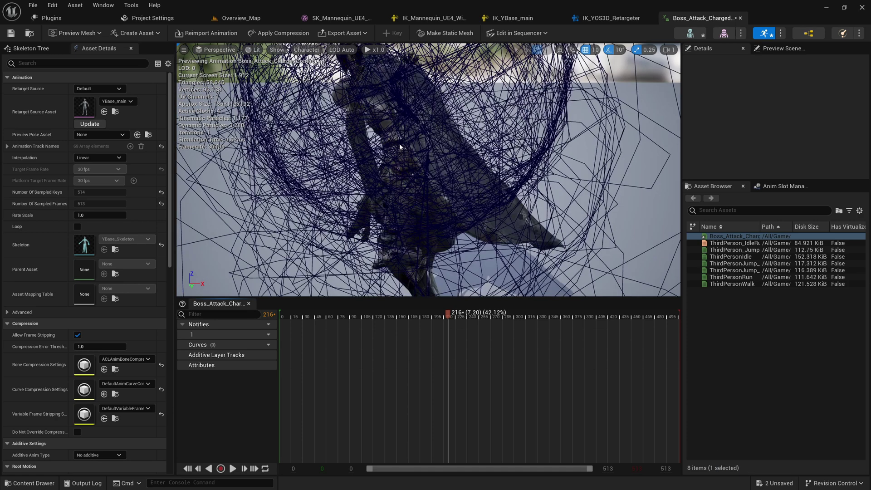
pyautogui.scroll(-2, 399, 143)
pyautogui.click(307, 49)
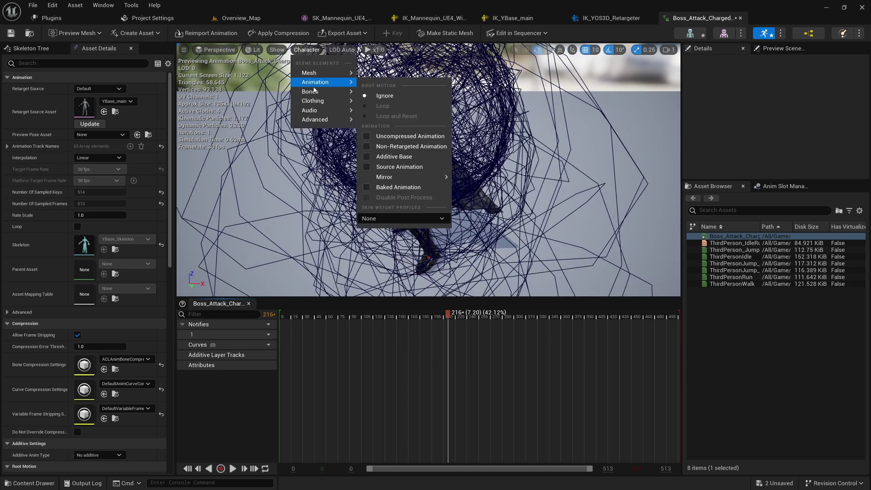
pyautogui.moveTo(318, 92)
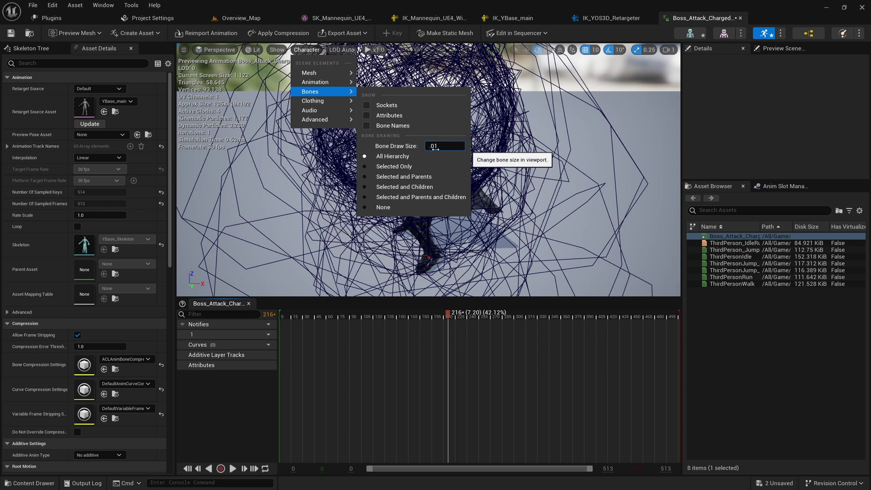
pyautogui.press('Return')
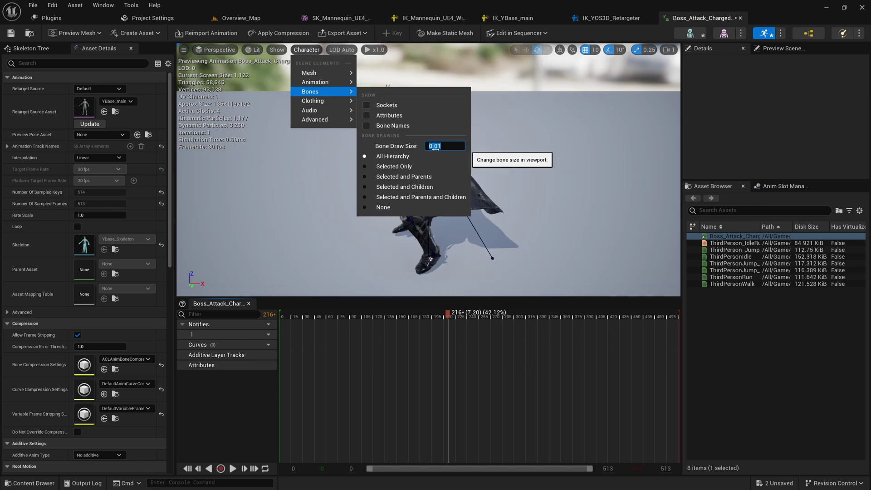
pyautogui.click(688, 126)
# Save the animation, inspect the Knight's bones up close, and scrub the preview to about frame 430
pyautogui.hotkey('ctrl', 's')
pyautogui.scroll(5, 407, 172)
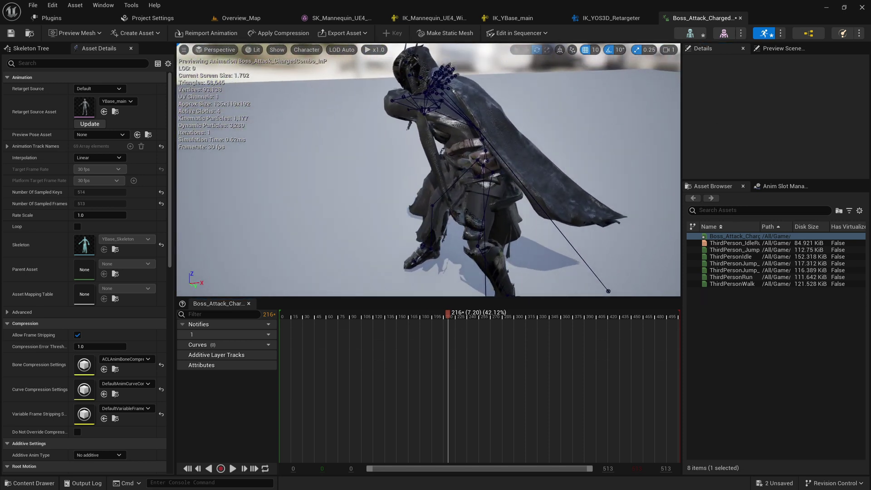
pyautogui.scroll(-3, 406, 172)
pyautogui.moveTo(450, 330); pyautogui.dragTo(615, 290)
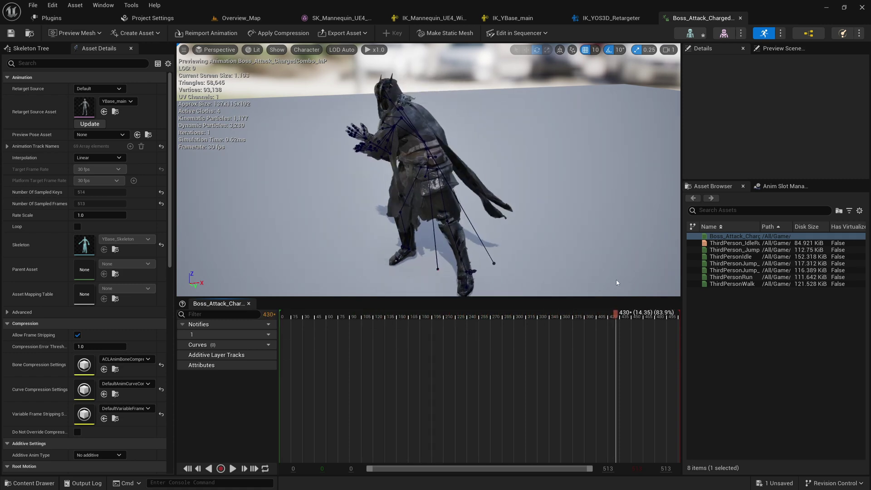
# Save the Boss_Attack_ChargedCombo_InP animation and view the Knight's whole body in the preview
pyautogui.hotkey('ctrl', 's')
pyautogui.scroll(2, 471, 133)
pyautogui.scroll(-3, 476, 127)
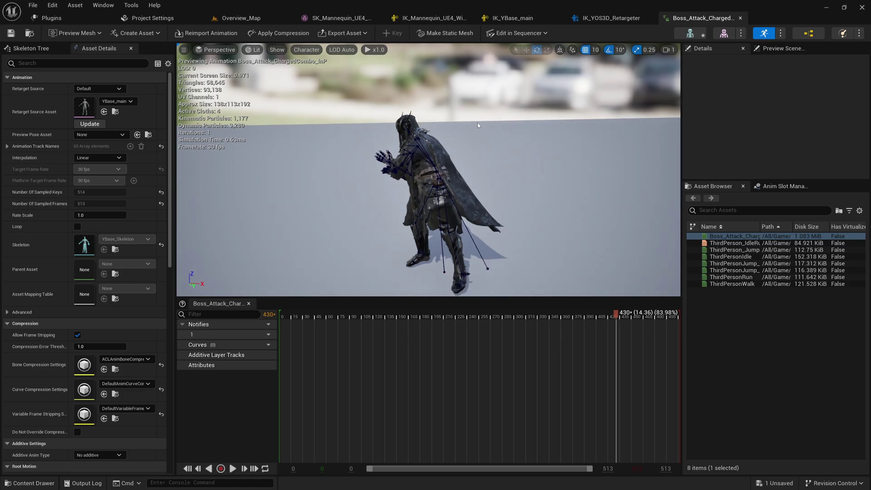
# Set the Bone Draw Size to 0.01 in the IK_YOS3D_Retargeter preview, saving the retargeter and pausing its playback
pyautogui.click(611, 18)
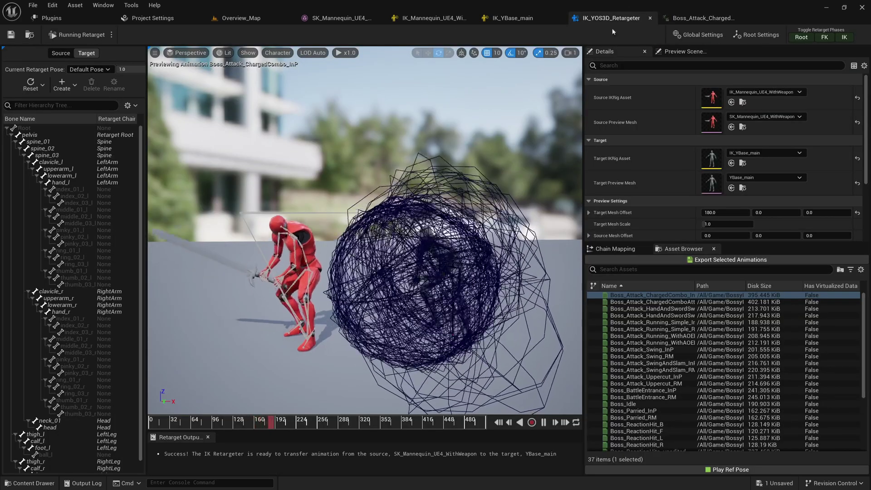
pyautogui.click(277, 53)
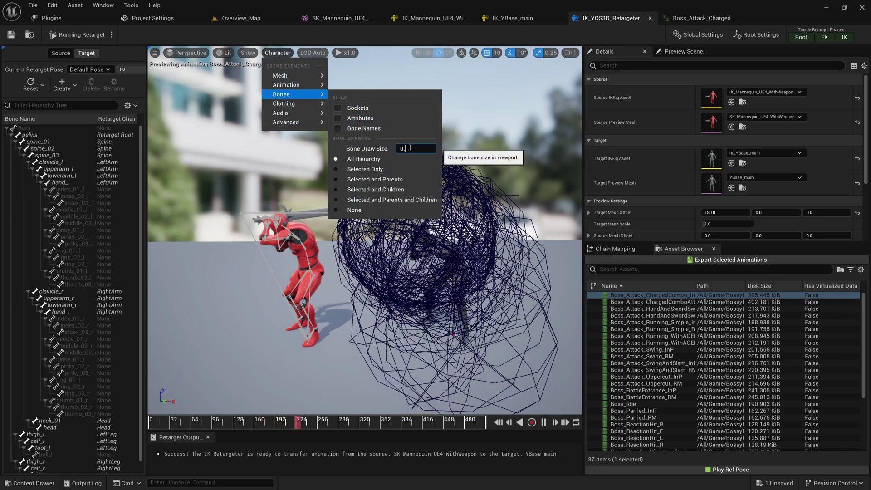
pyautogui.press('Return')
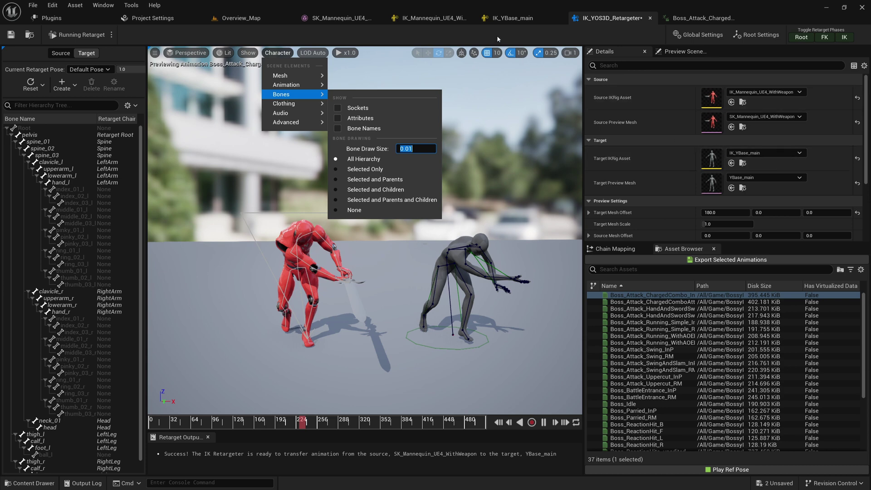
pyautogui.click(494, 84)
pyautogui.hotkey('ctrl', 's')
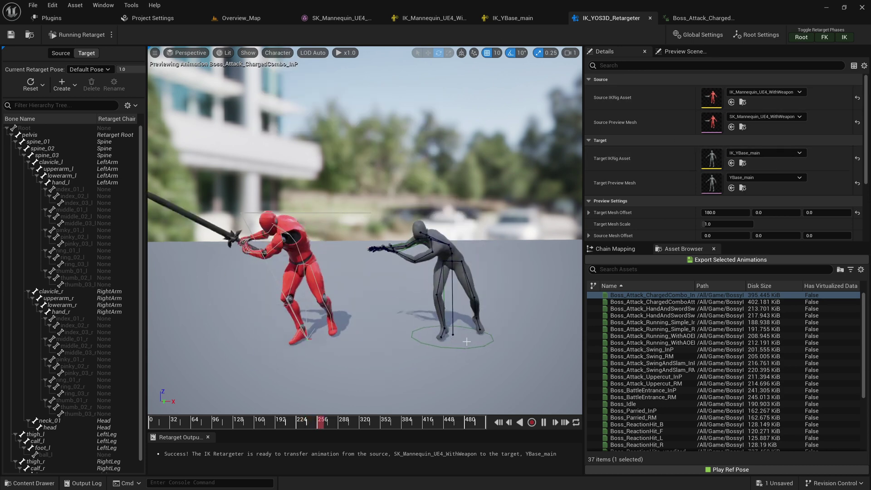
pyautogui.click(543, 422)
# Limit the bone drawing in the IK_YBase_main preview to Selected Only and look over the start of its bone hierarchy
pyautogui.click(524, 18)
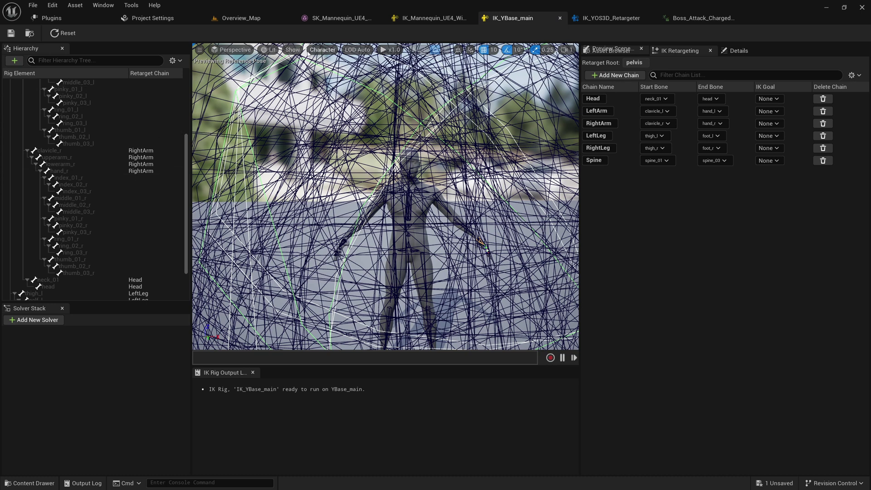
pyautogui.click(323, 50)
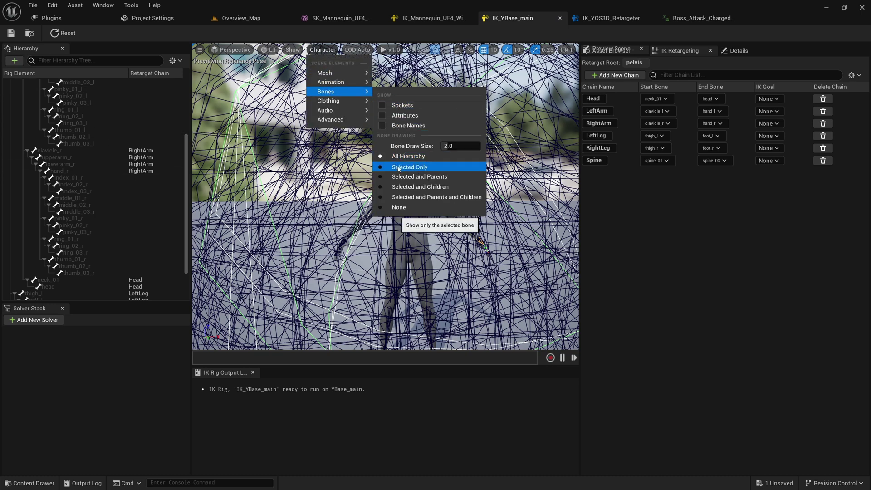
pyautogui.click(398, 168)
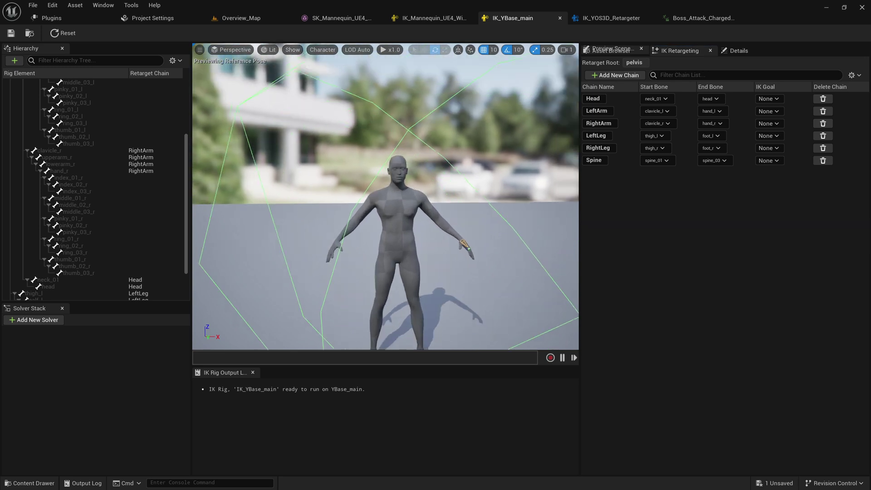
pyautogui.scroll(5, 92, 159)
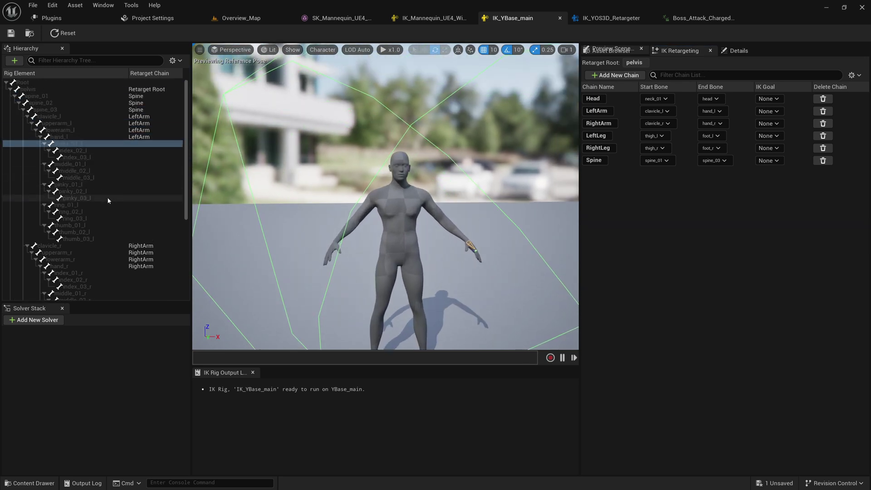
# Return to the Boss_Attack_ChargedCombo_InP animation and scrub the Knight's preview back to about frame 207
pyautogui.click(701, 18)
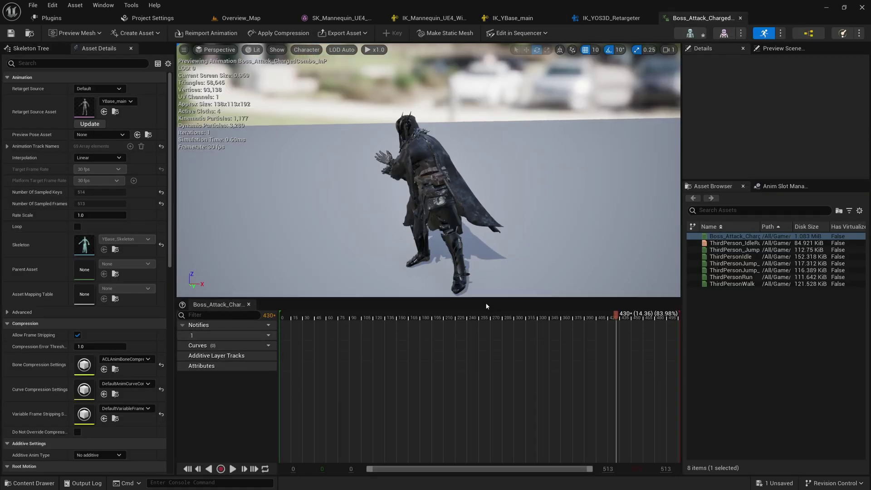
pyautogui.moveTo(616, 312); pyautogui.dragTo(442, 323)
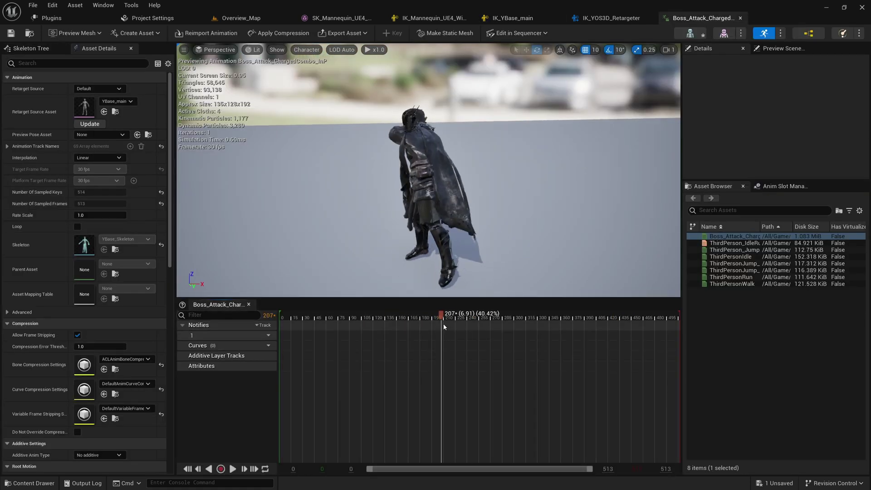